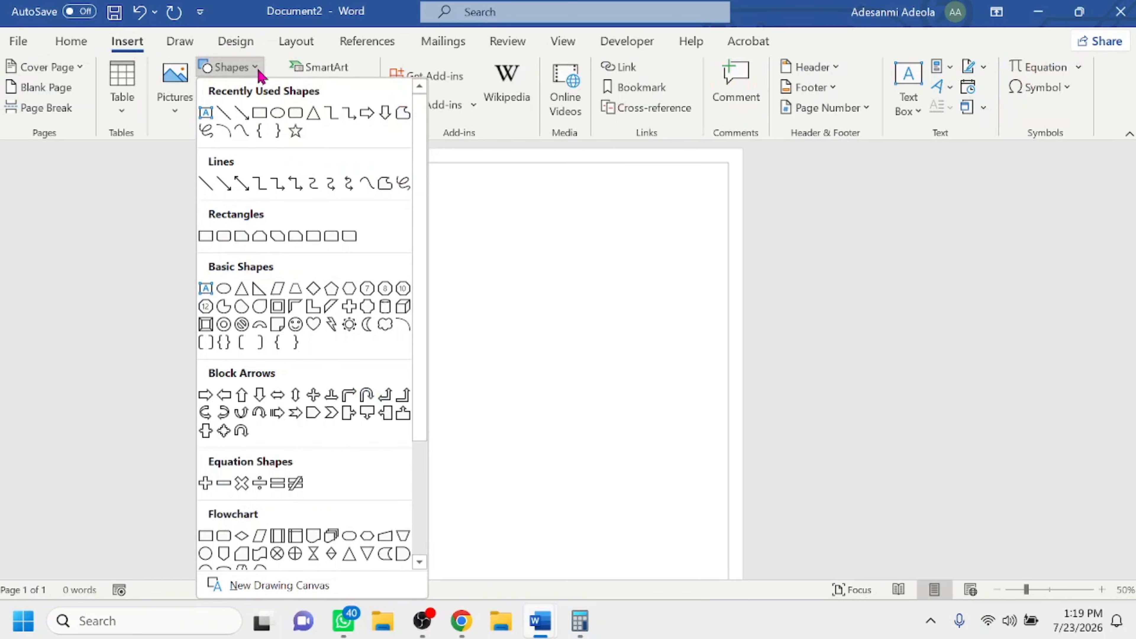
# Draw a rectangle about 6.08" high and 7.79" wide across the upper part of the page, within the page border.
pyautogui.click(258, 113)
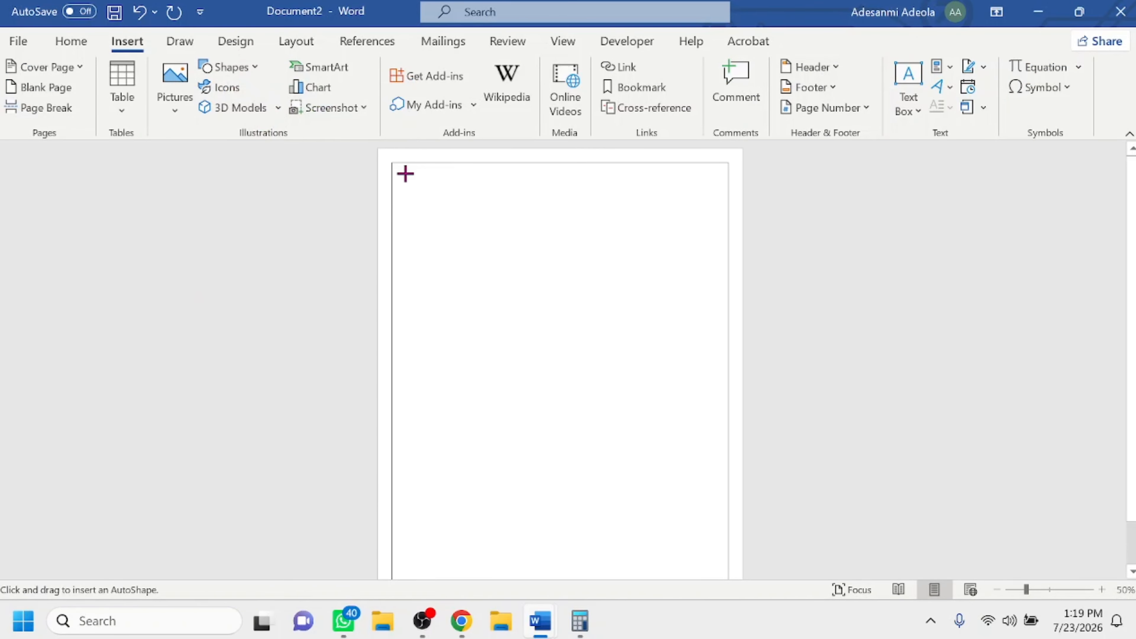
pyautogui.moveTo(393, 163); pyautogui.dragTo(727, 426)
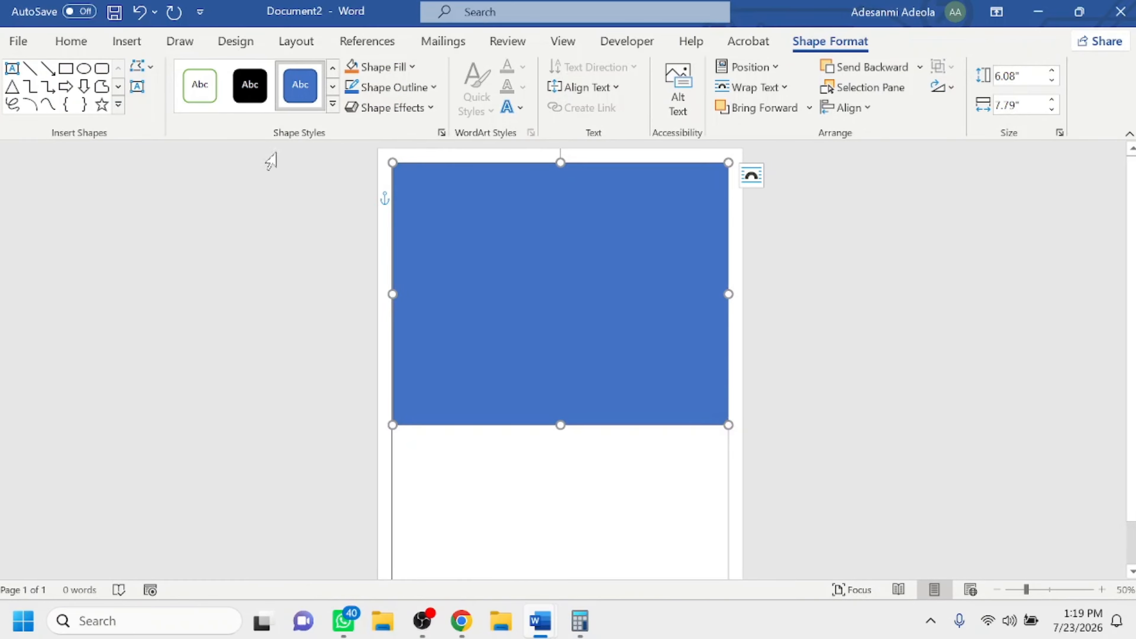
# Review the available paper sizes for the document and the page-halving calculation in Calculator, returning to Word.
pyautogui.click(238, 47)
pyautogui.click(296, 41)
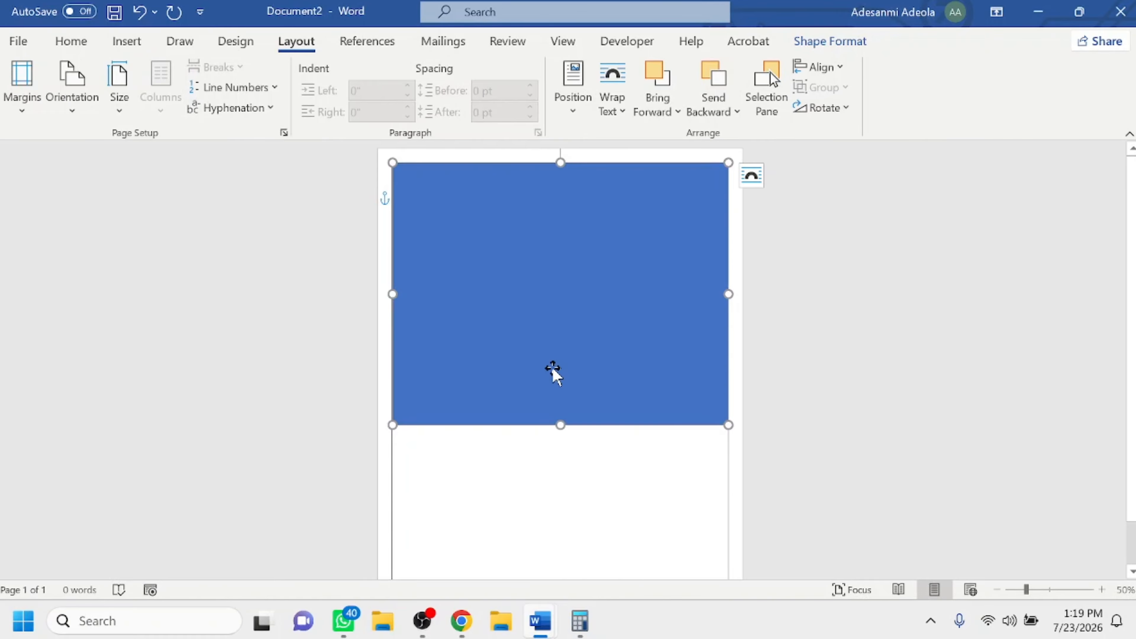
pyautogui.click(557, 504)
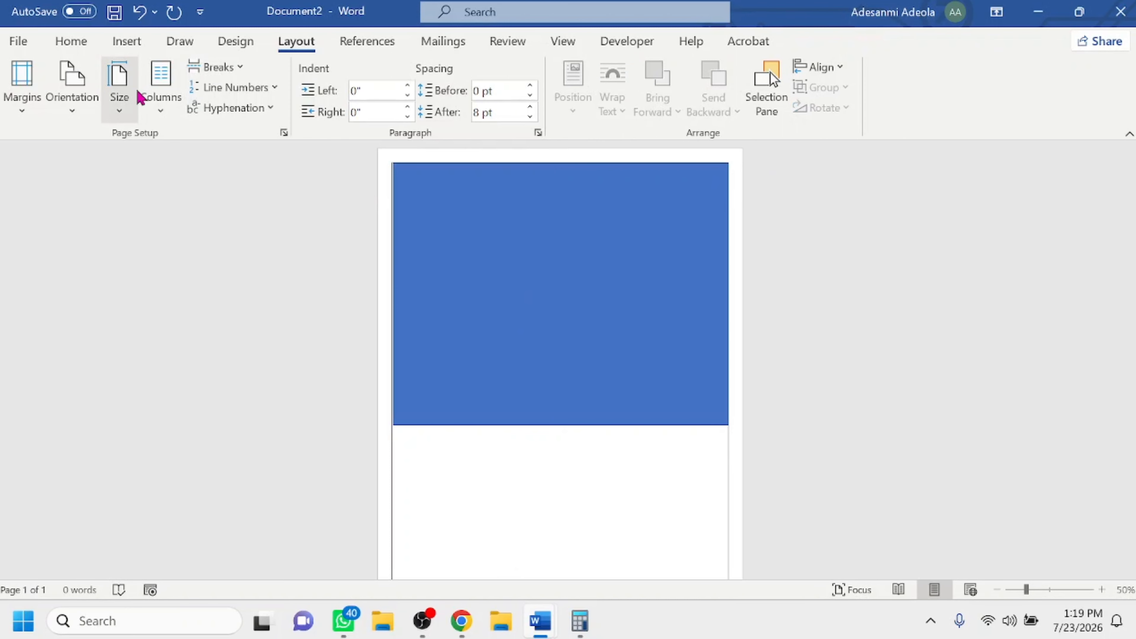
pyautogui.click(126, 93)
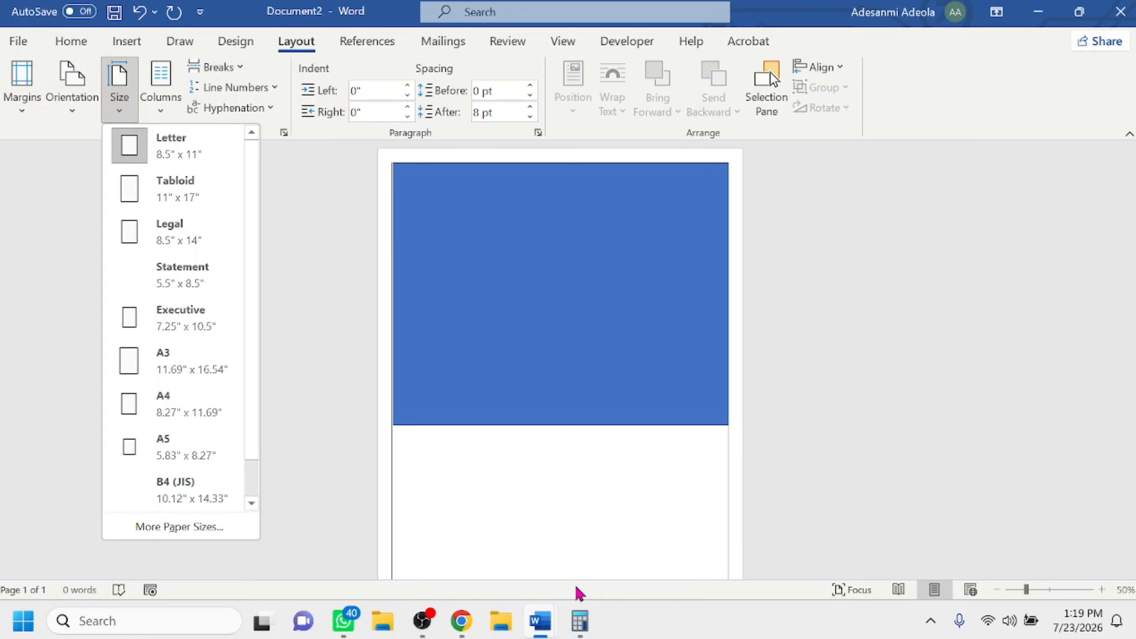
pyautogui.click(580, 620)
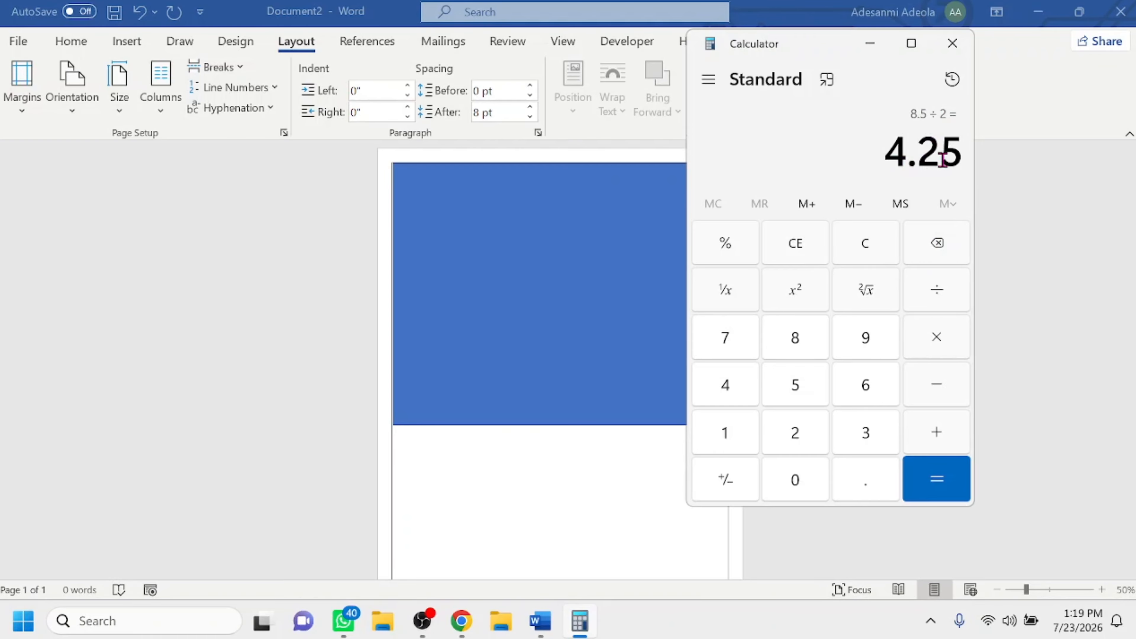
pyautogui.click(509, 303)
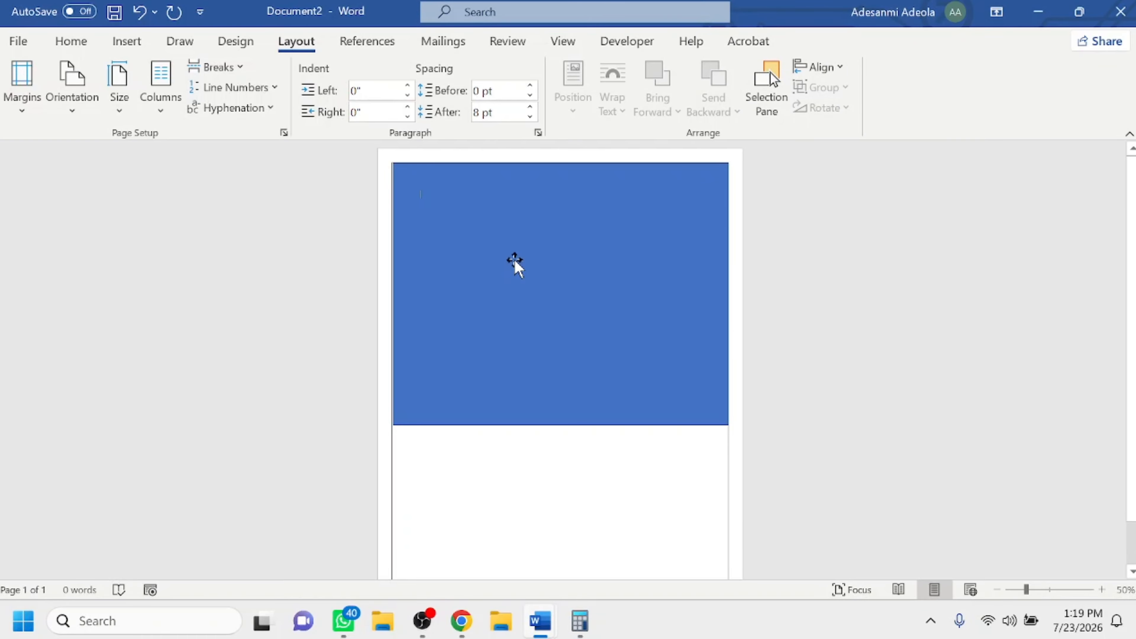
# Try setting the rectangle's height to 4.25".
pyautogui.click(532, 289)
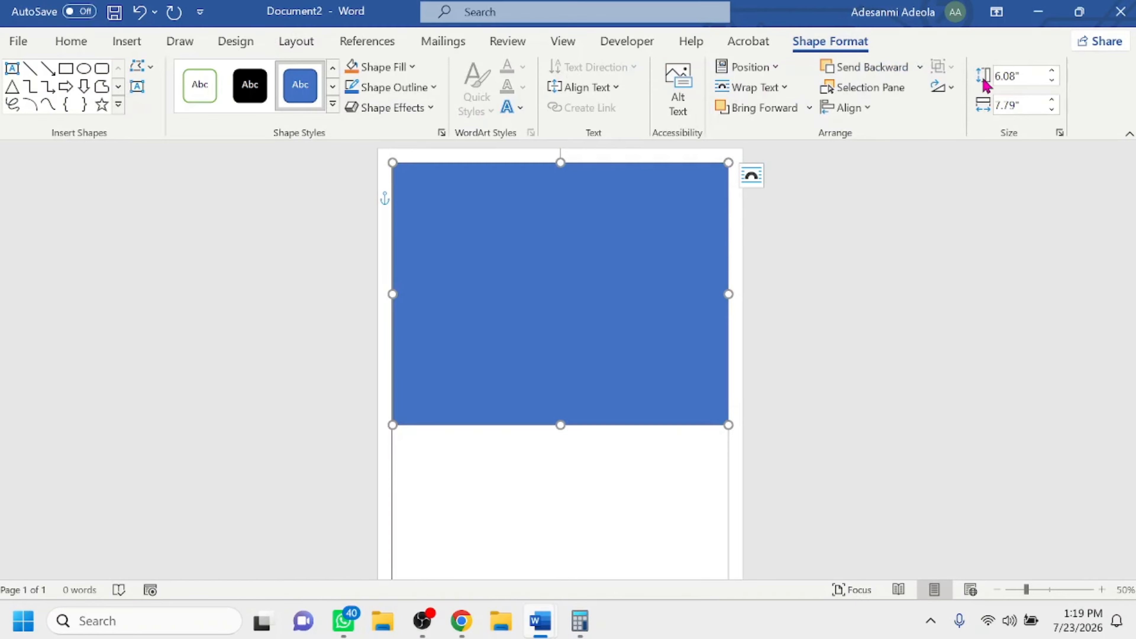
pyautogui.click(1018, 75)
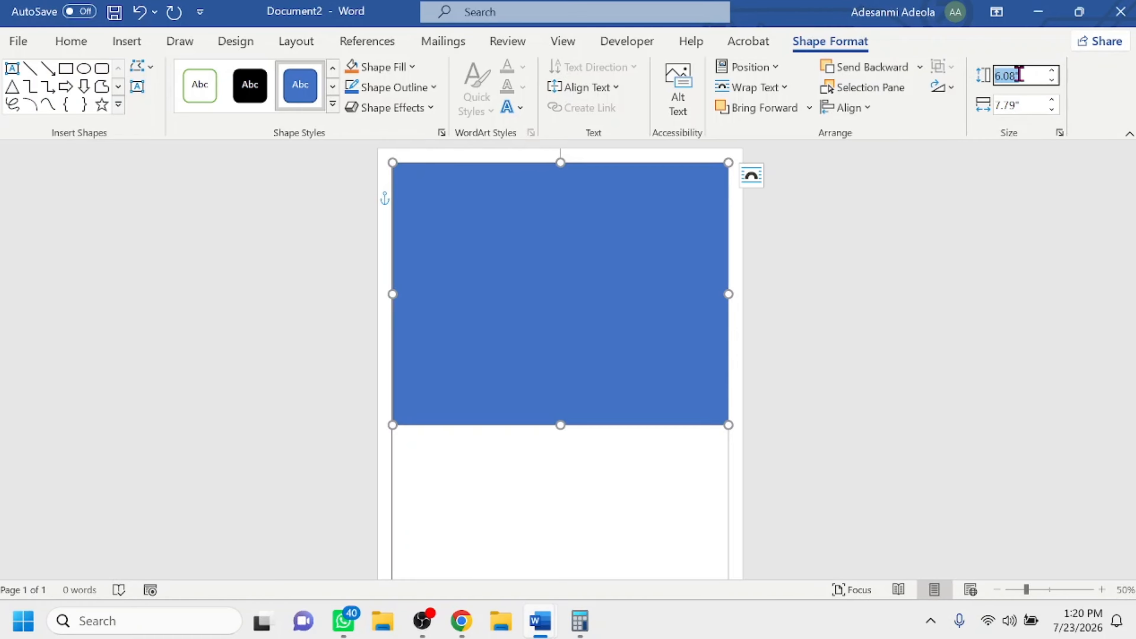
pyautogui.write('4.25')
pyautogui.click(1016, 106)
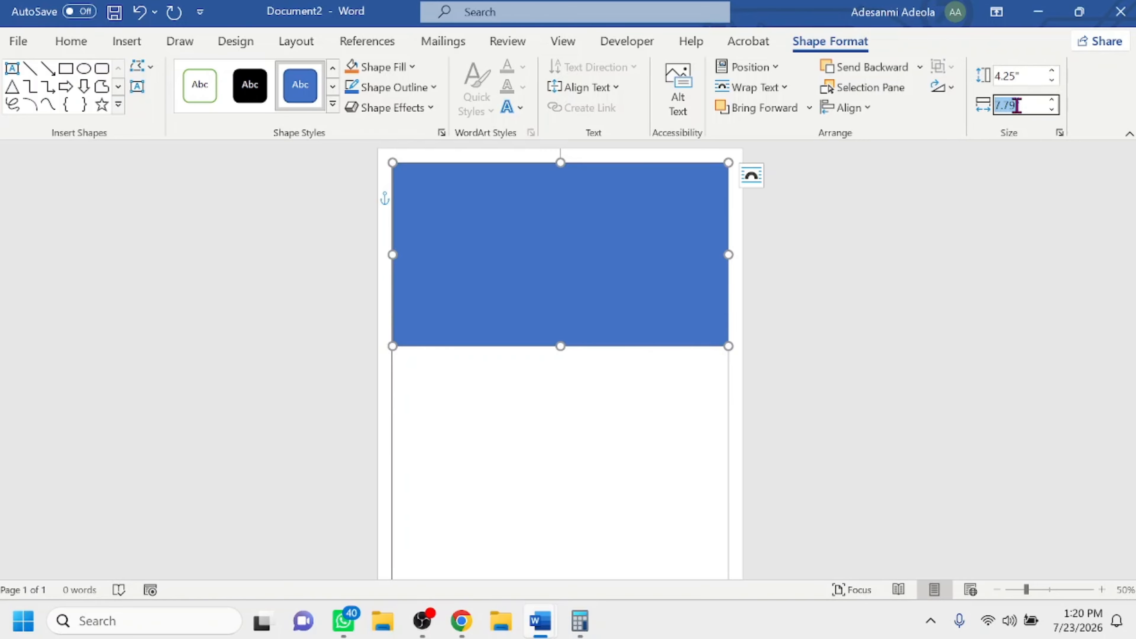
pyautogui.hotkey('ctrl', 'z')
pyautogui.click(890, 280)
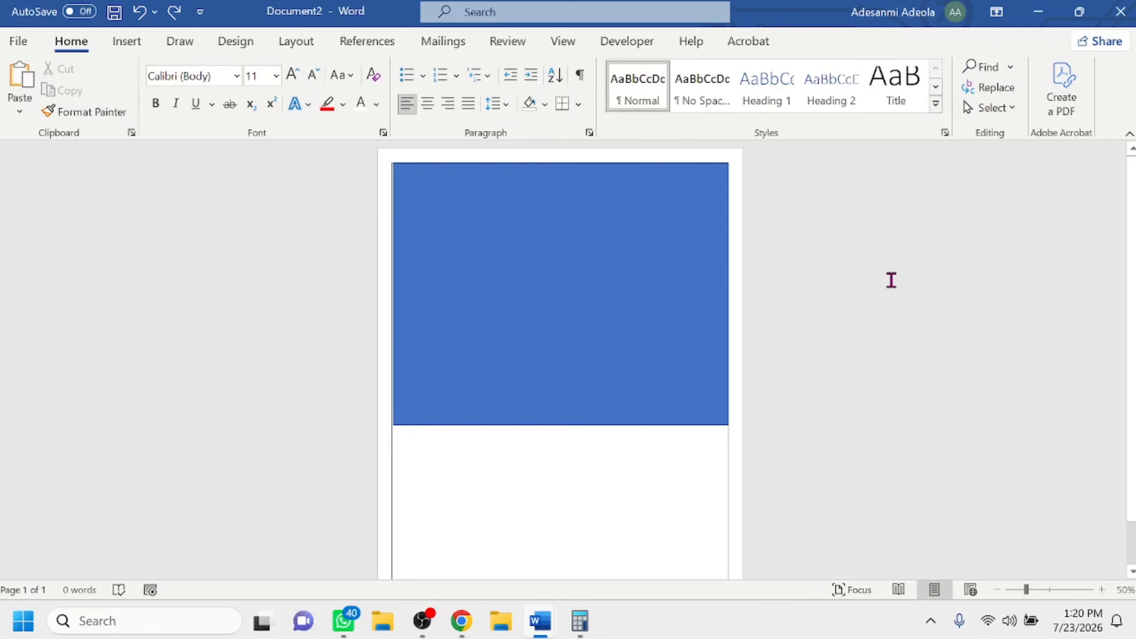
# Remove the page border from the whole document by choosing the None setting.
pyautogui.click(238, 48)
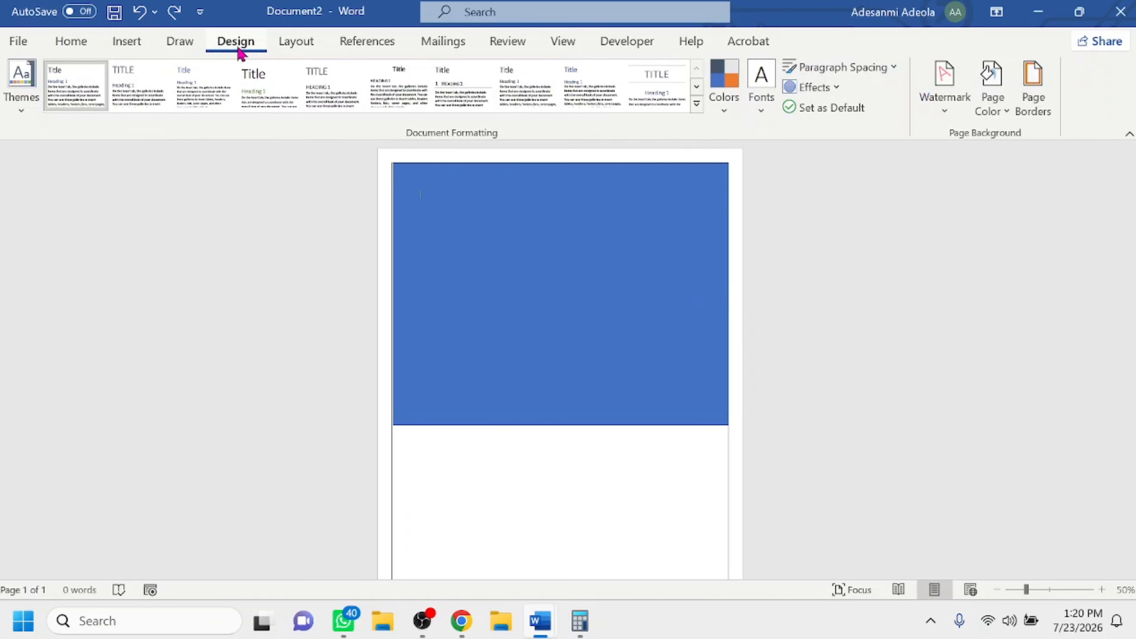
pyautogui.click(1033, 87)
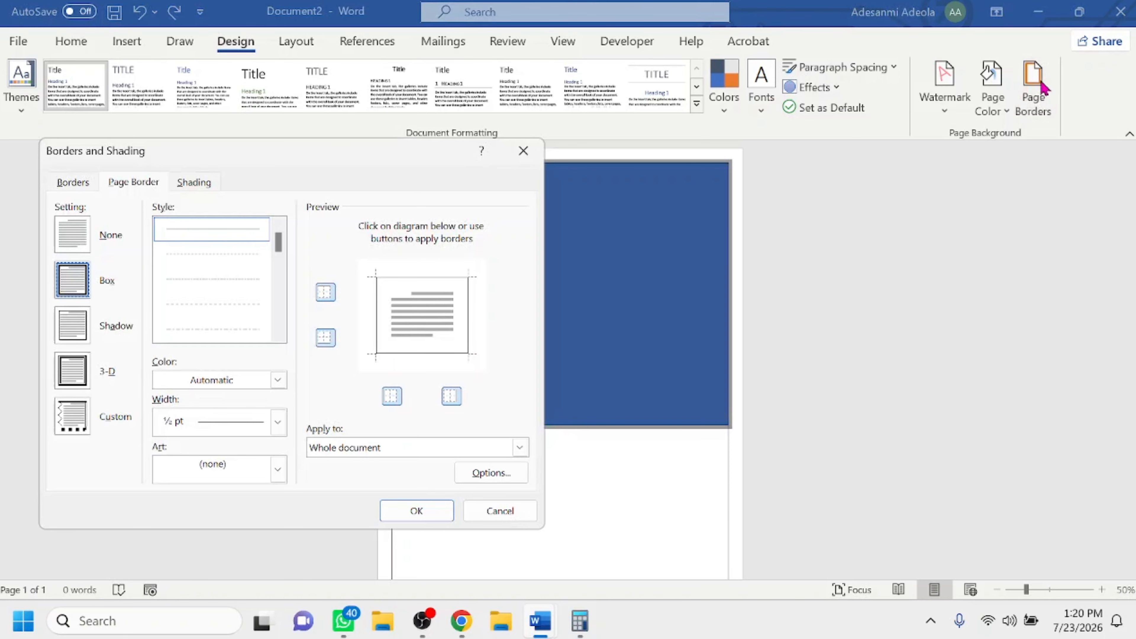
pyautogui.click(73, 234)
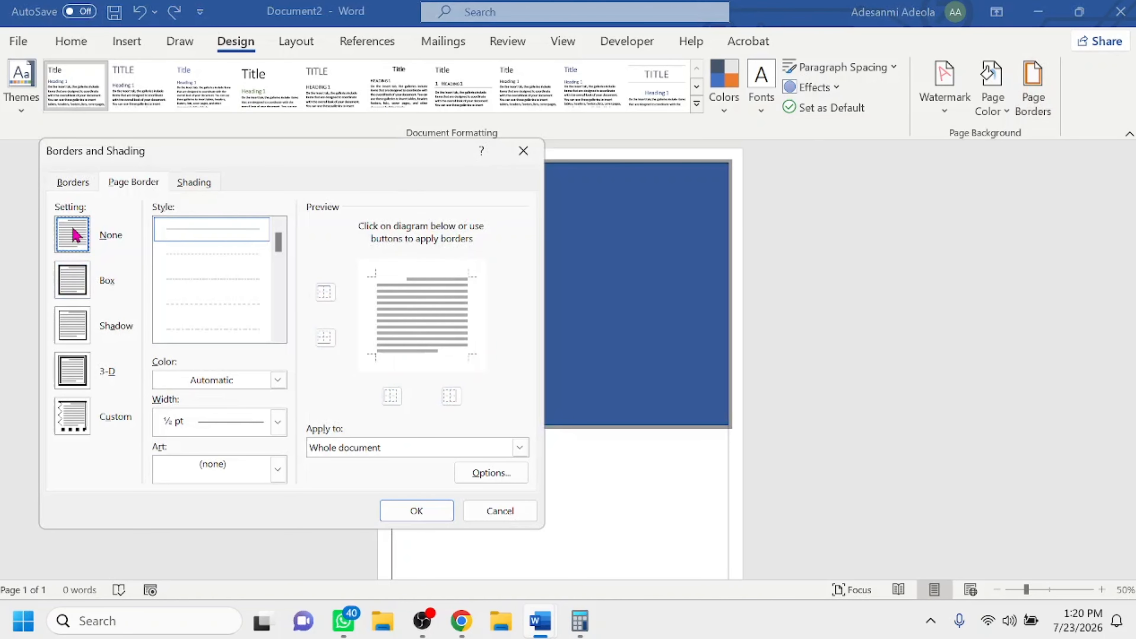
pyautogui.click(416, 511)
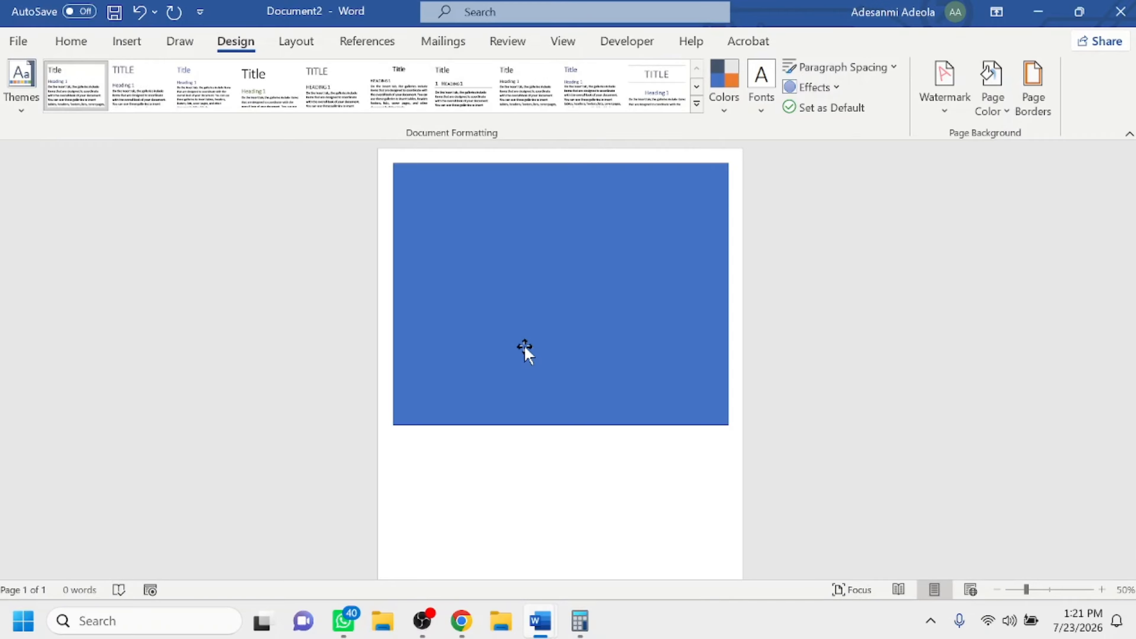
# Format the blue rectangle with No fill.
pyautogui.rightClick(584, 277)
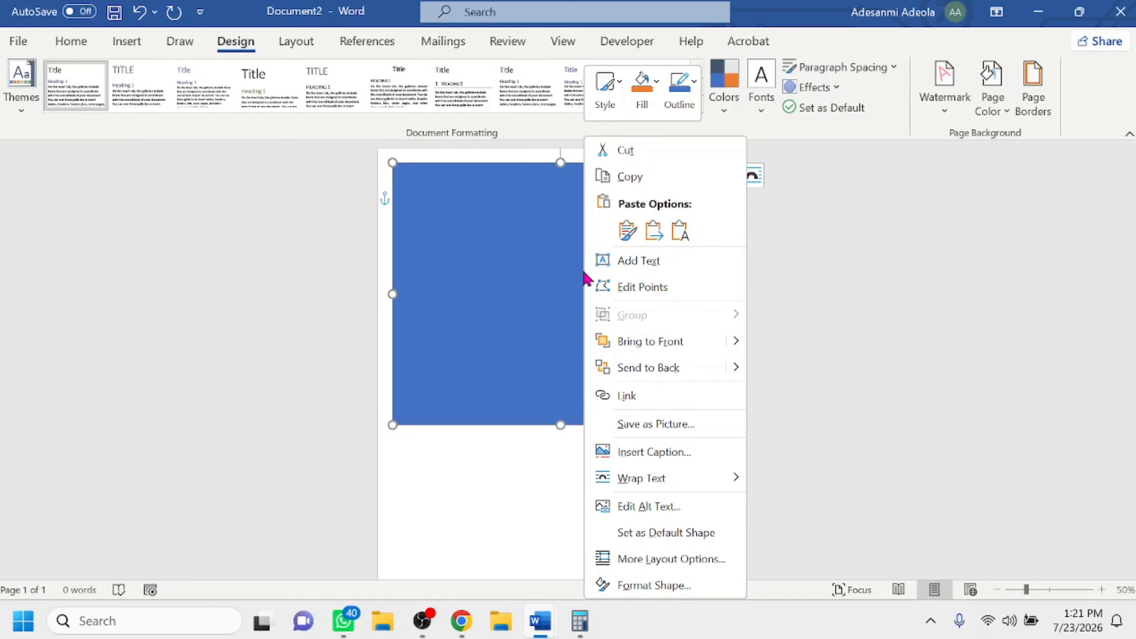
pyautogui.click(671, 585)
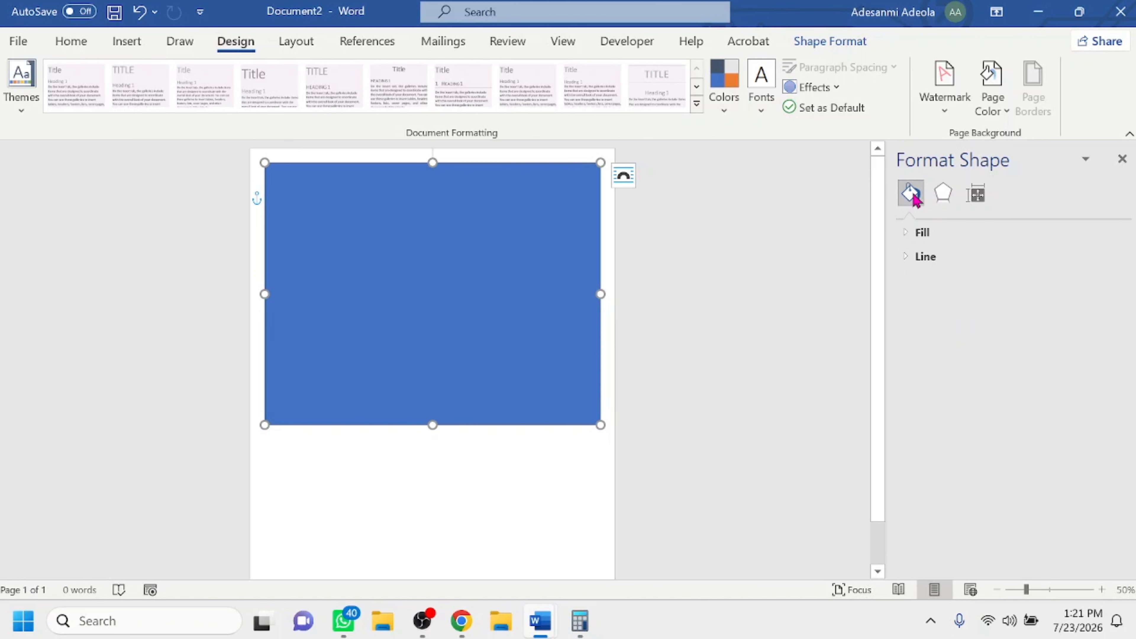
pyautogui.click(907, 235)
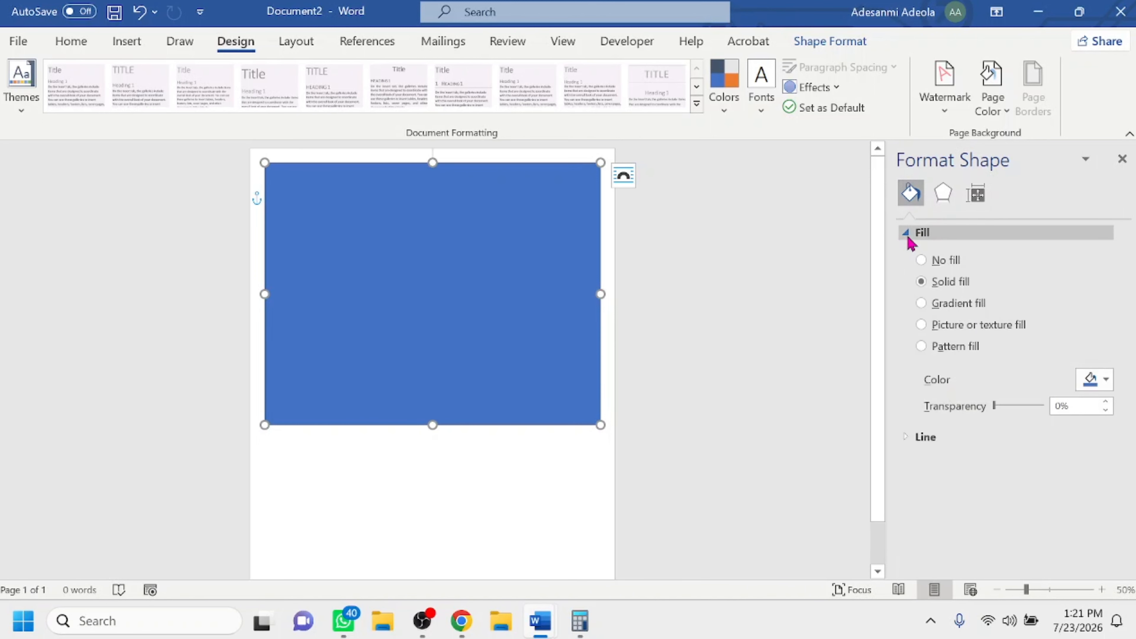
pyautogui.click(921, 259)
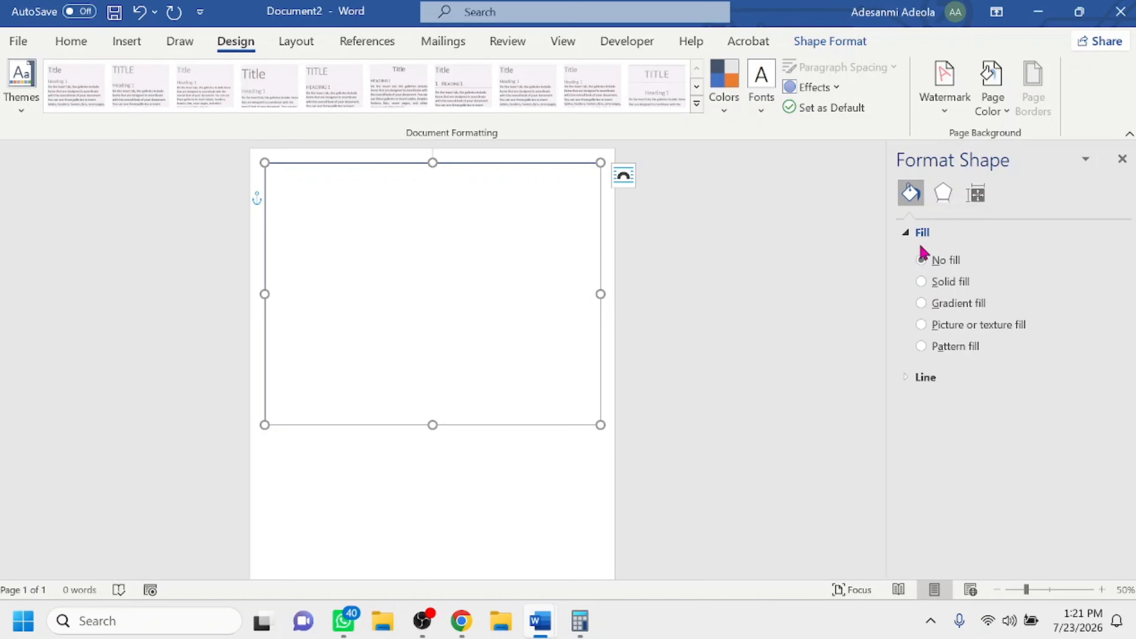
# Give the rectangle a red solid outline with a width of 1.75 pt.
pyautogui.click(906, 378)
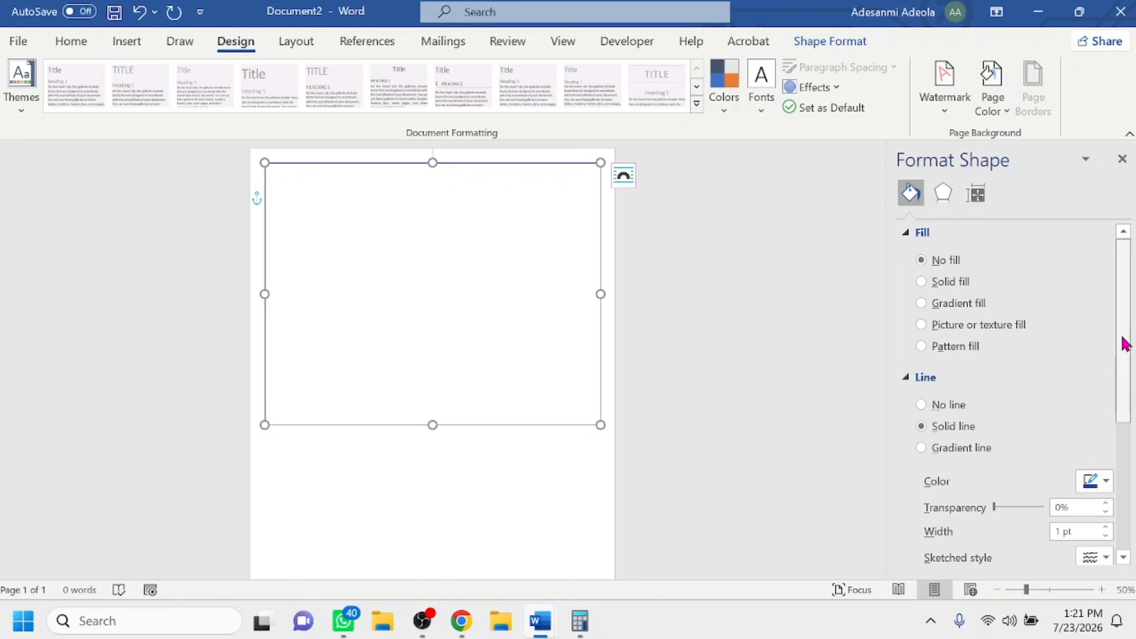
pyautogui.moveTo(1123, 342); pyautogui.dragTo(1130, 415)
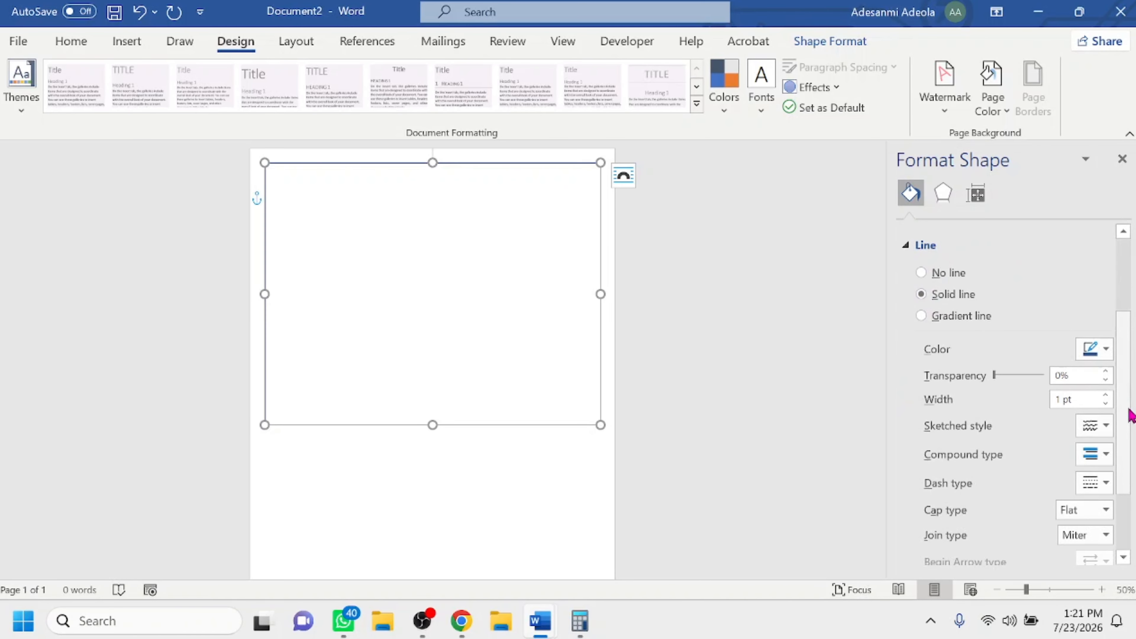
pyautogui.click(1105, 349)
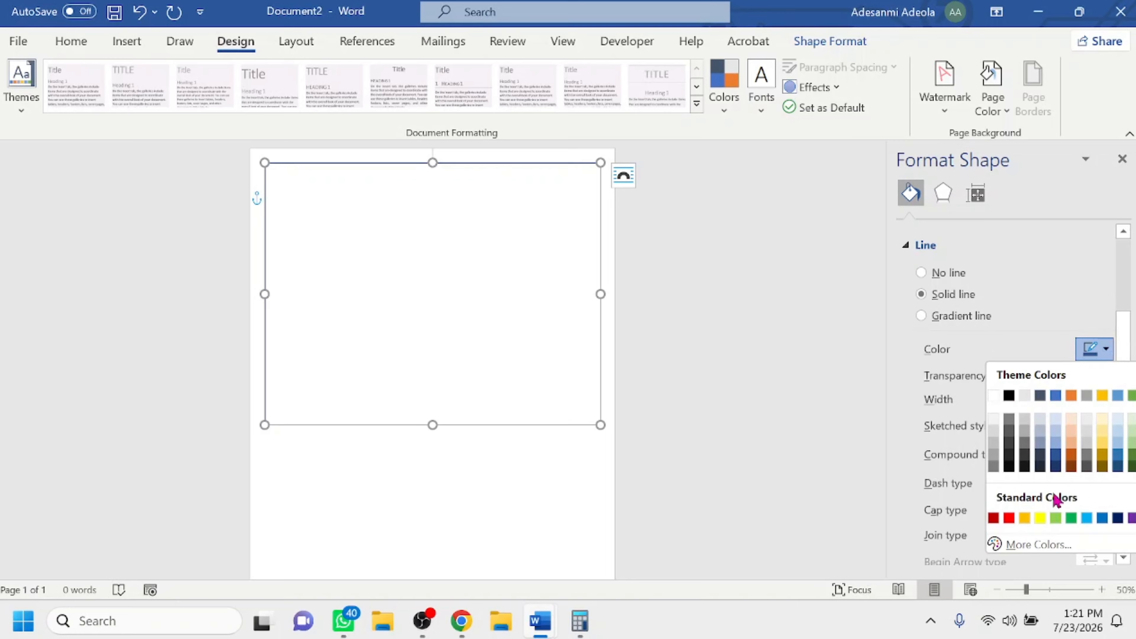
pyautogui.click(1009, 517)
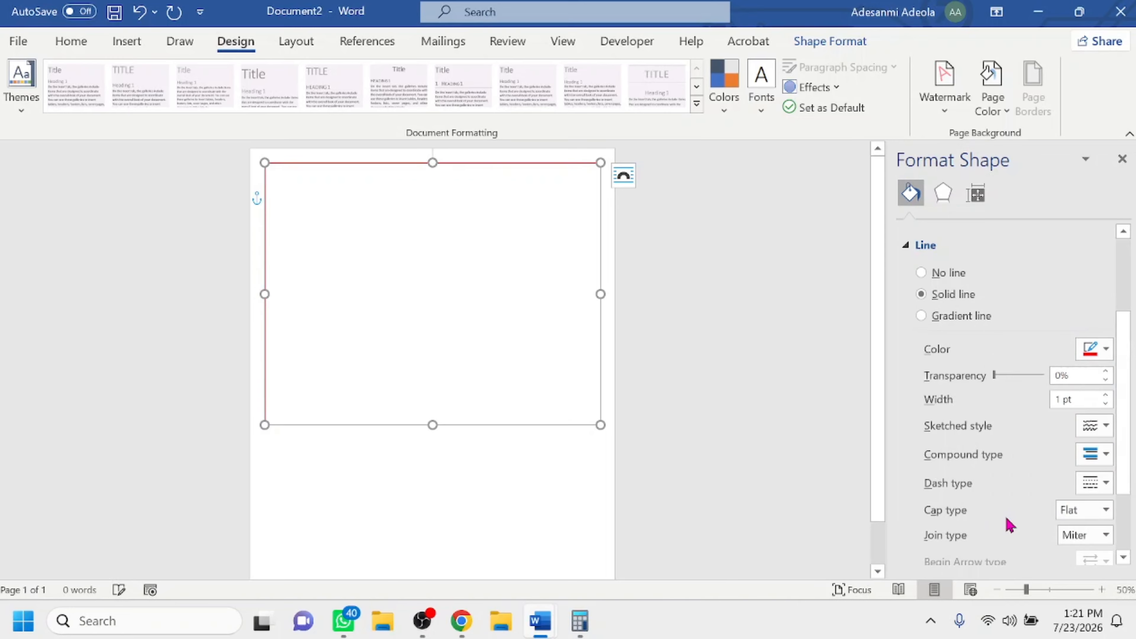
pyautogui.click(1107, 397)
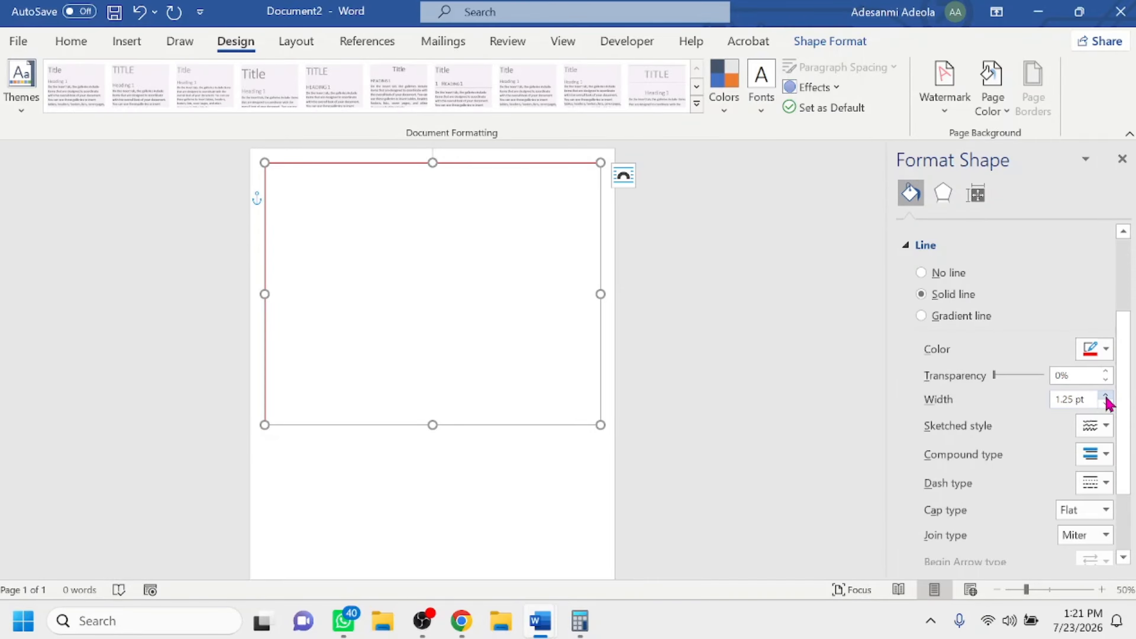
pyautogui.click(1106, 396)
pyautogui.click(1106, 397)
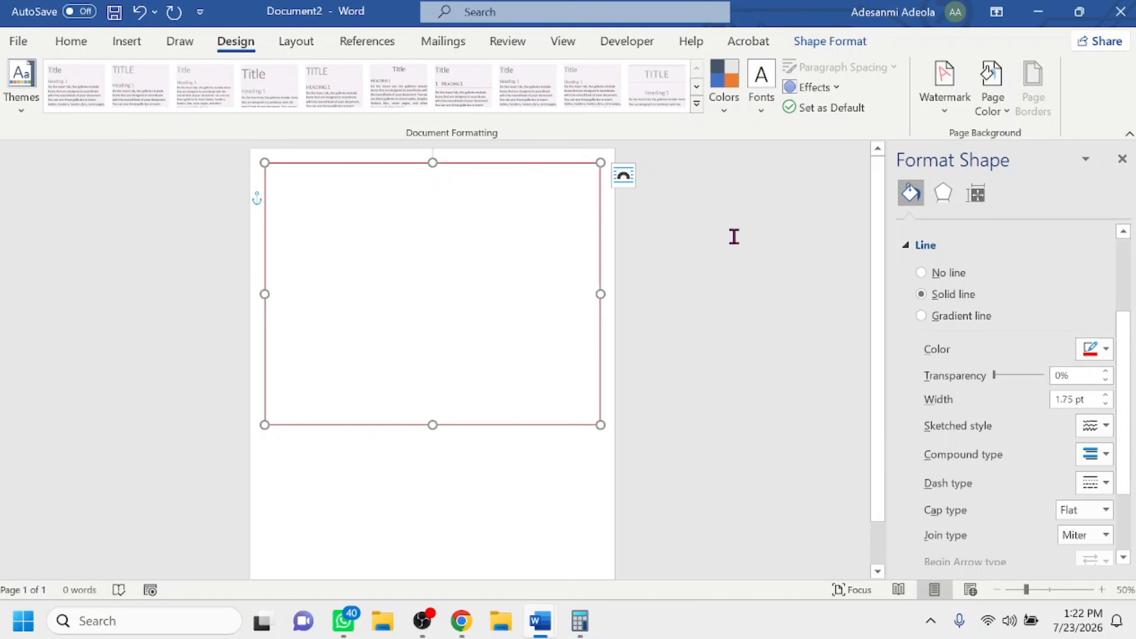
pyautogui.click(441, 195)
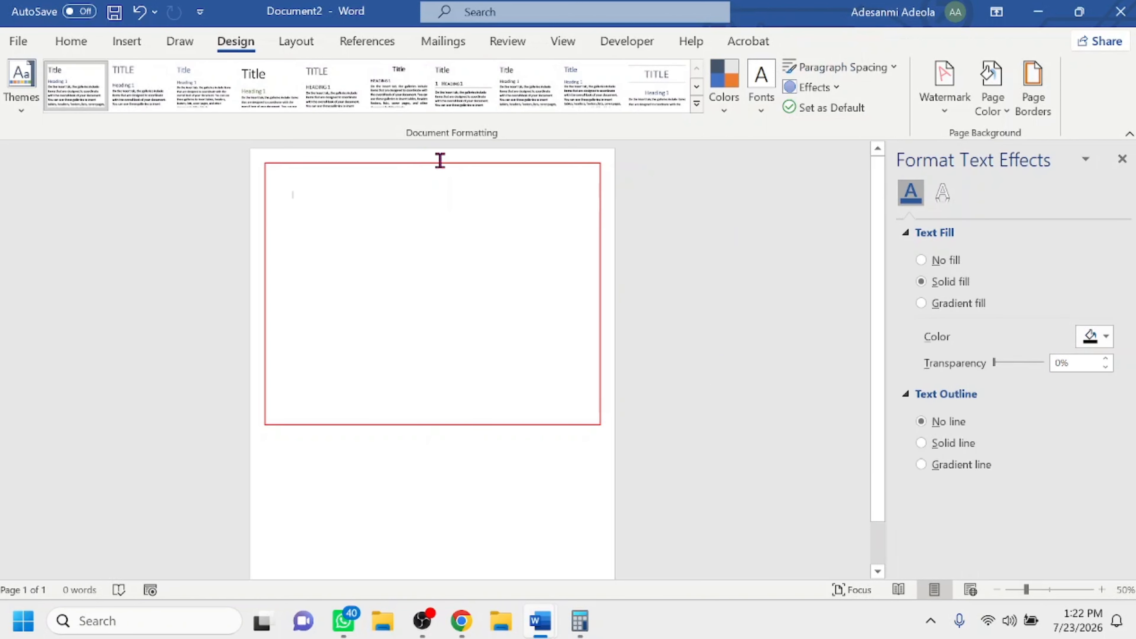
# Set the red rectangle's text wrapping to Fix Position on Page.
pyautogui.click(449, 167)
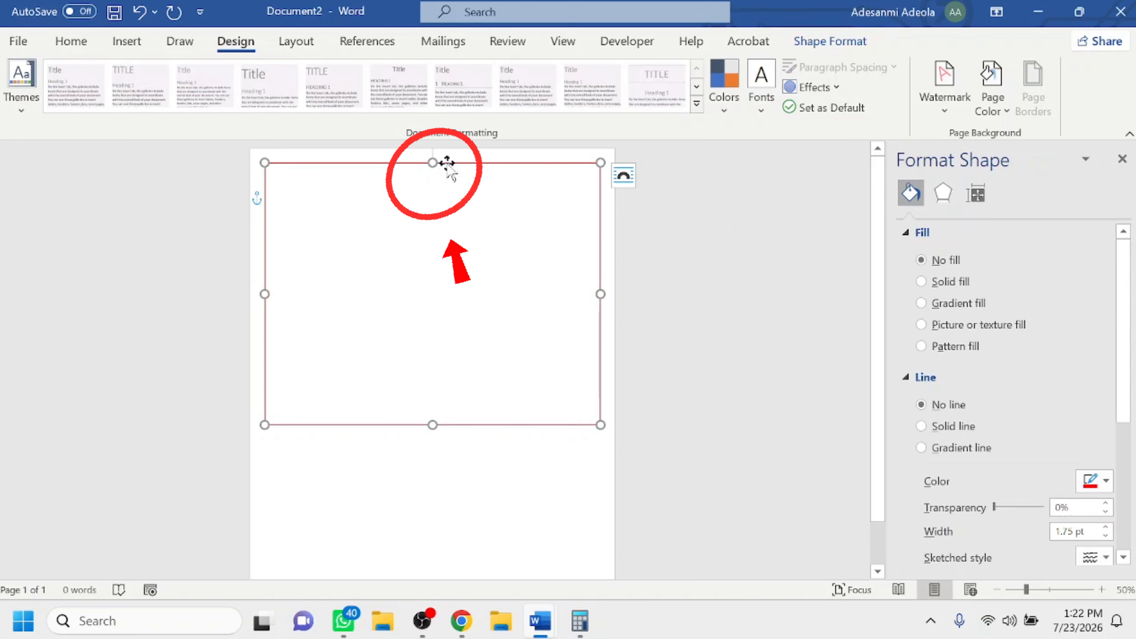
pyautogui.rightClick(448, 170)
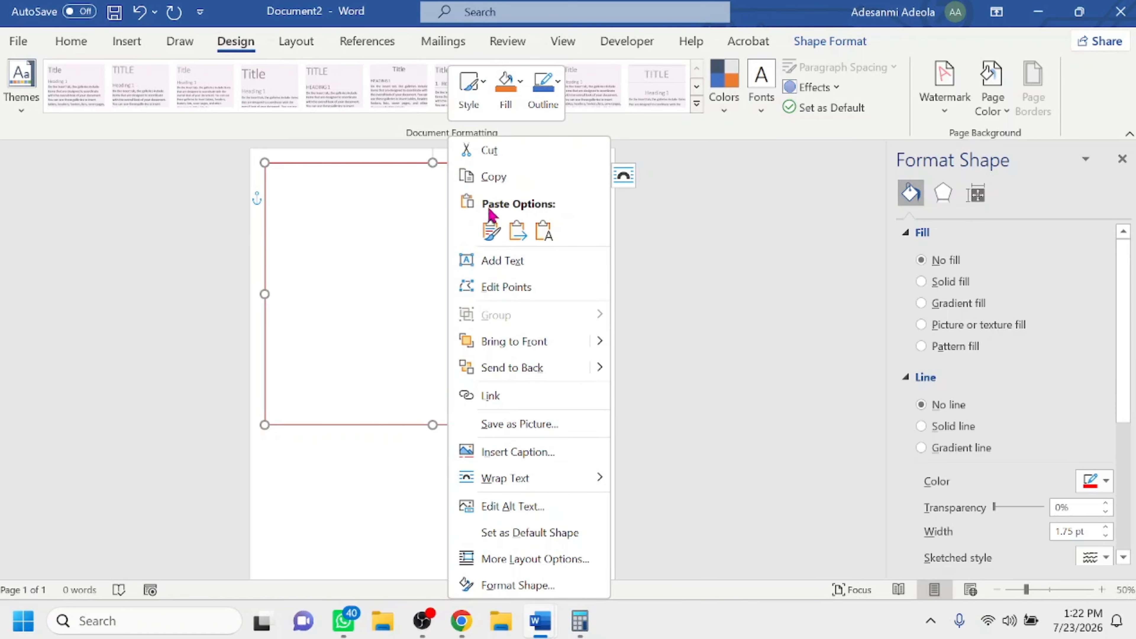
pyautogui.moveTo(535, 481)
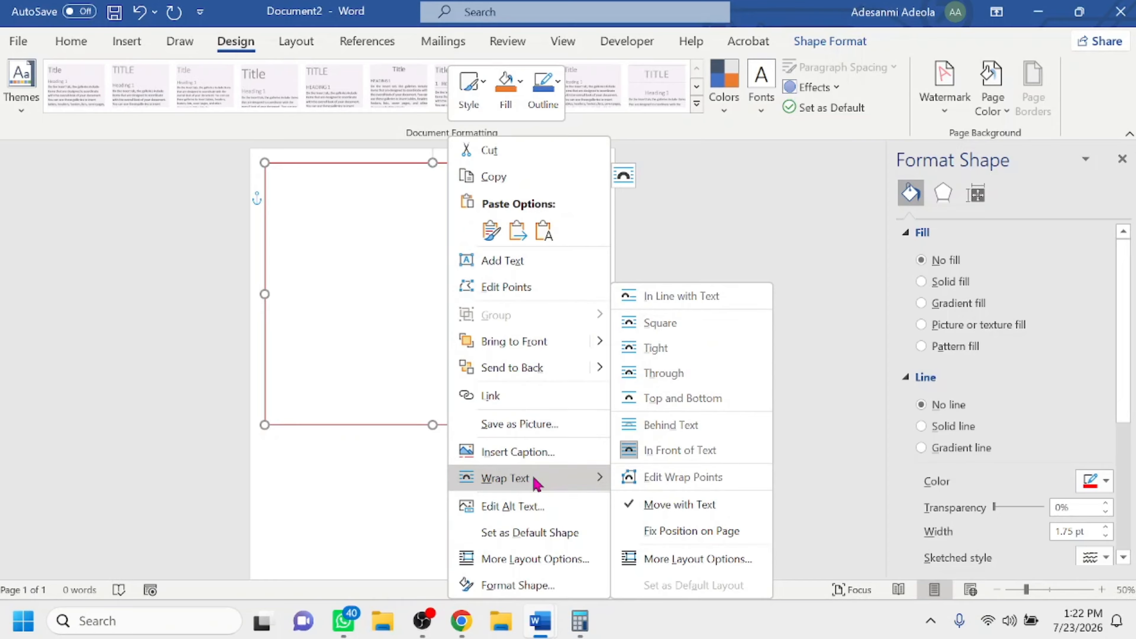
pyautogui.click(685, 533)
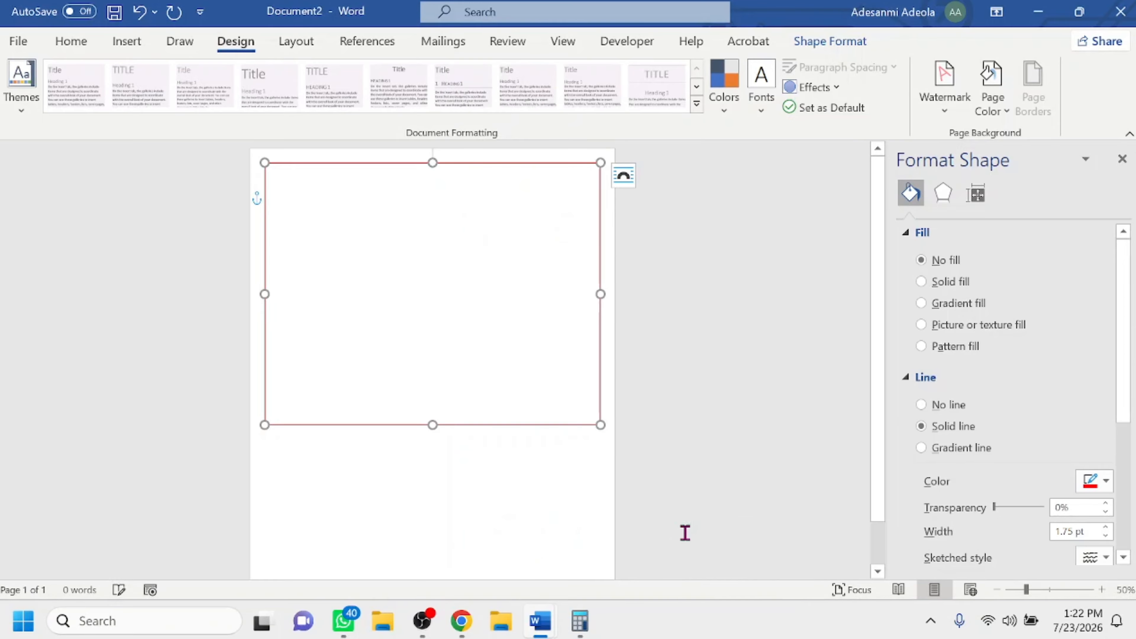
# Place the red rectangle behind the text and deselect it.
pyautogui.rightClick(437, 174)
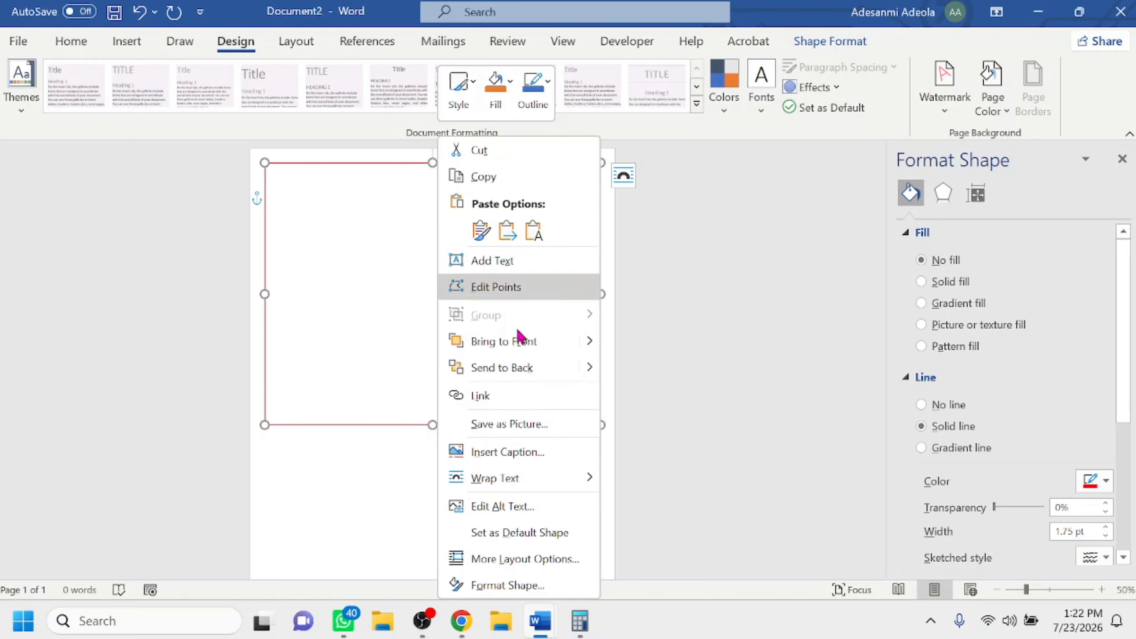
pyautogui.moveTo(549, 481)
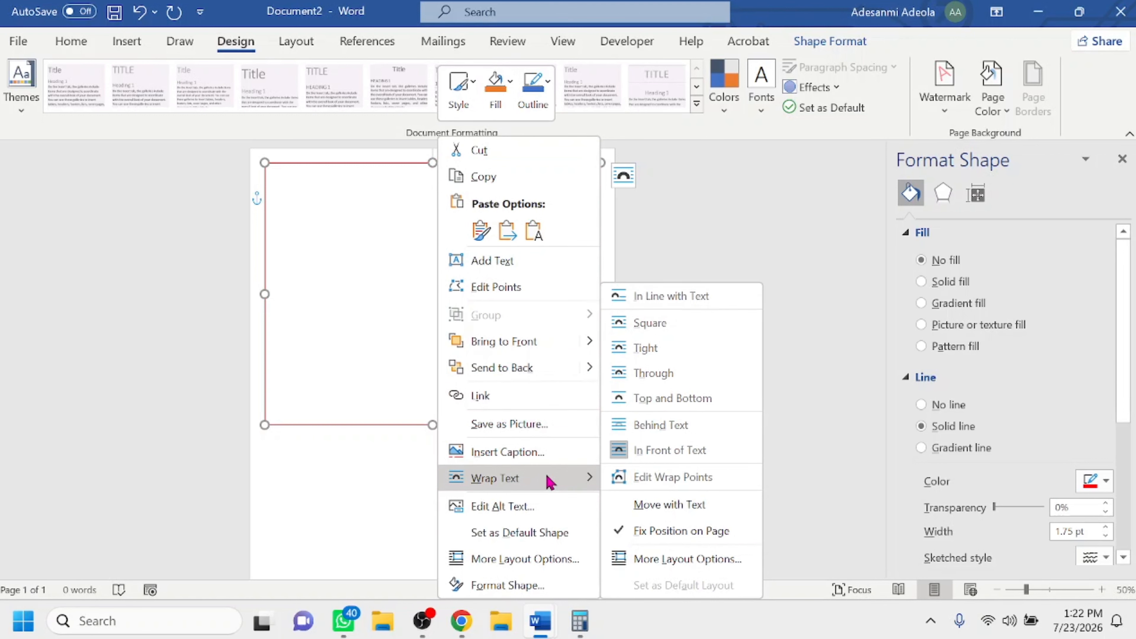
pyautogui.click(653, 429)
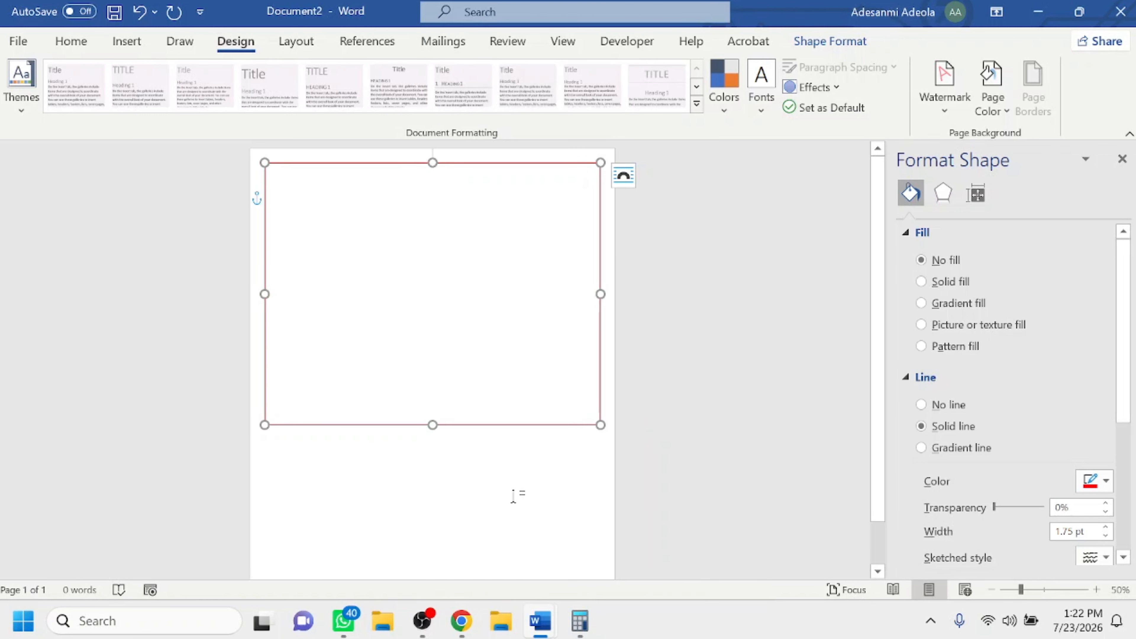
pyautogui.click(427, 264)
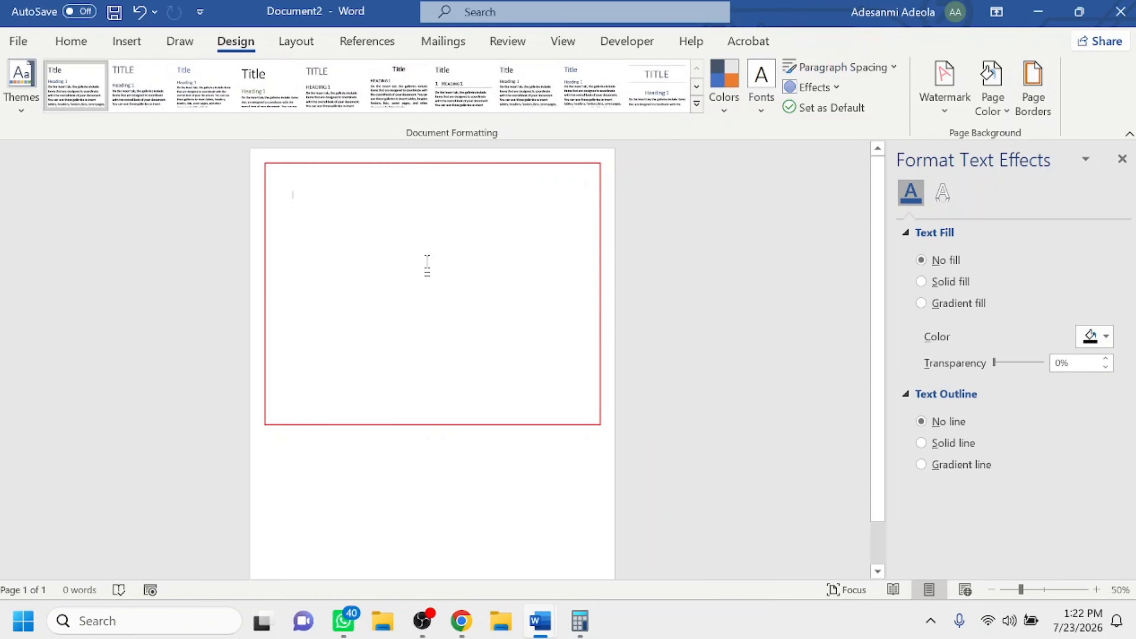
pyautogui.scroll(-2, 505, 525)
pyautogui.scroll(2, 504, 524)
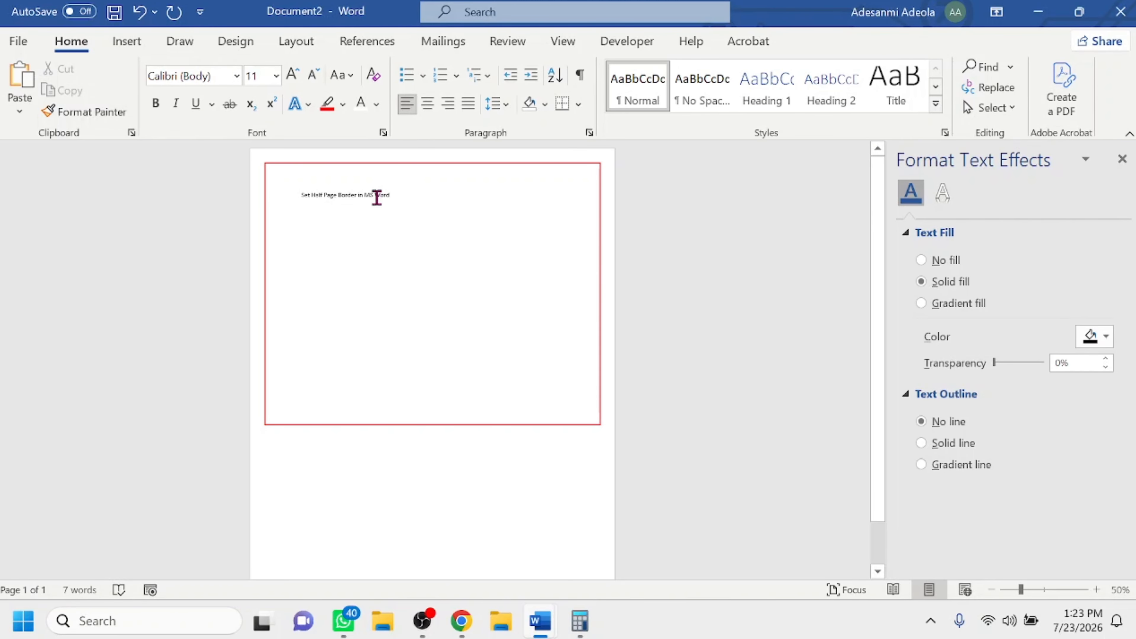
# Set the font size of the line "Set Half Page Border in MS Word" to 70.
pyautogui.moveTo(375, 196); pyautogui.dragTo(300, 195)
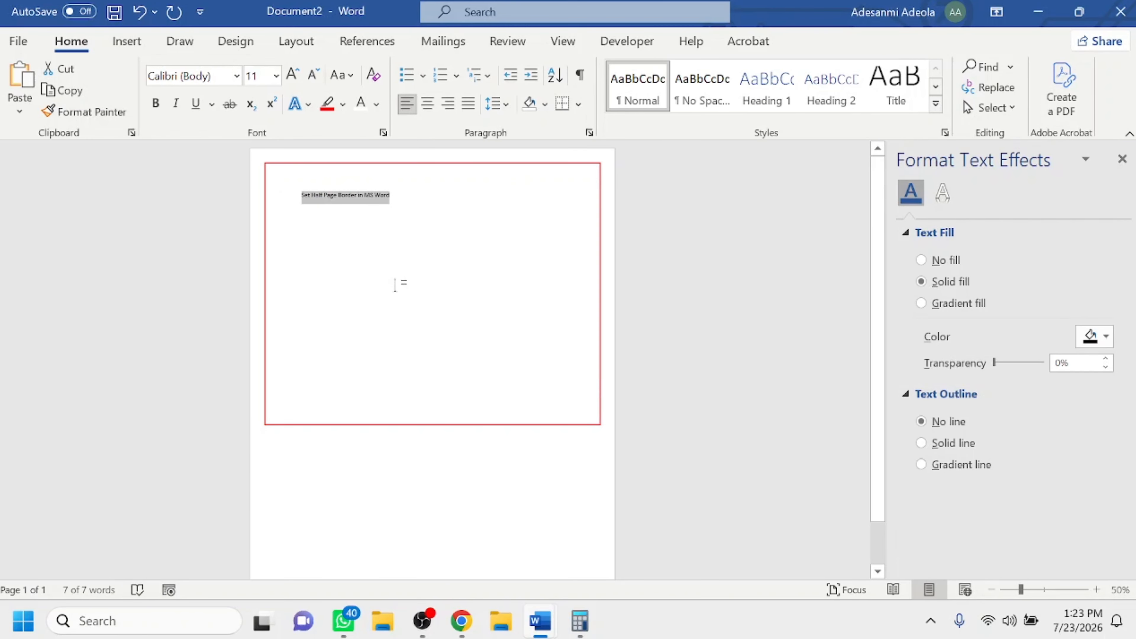
pyautogui.click(276, 77)
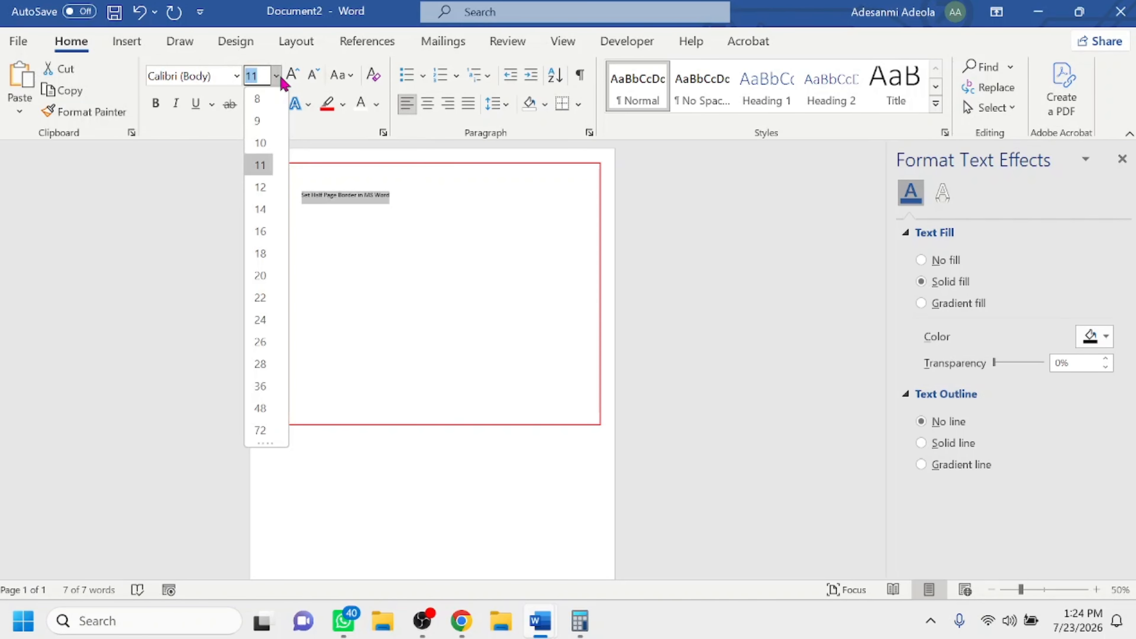
pyautogui.click(261, 409)
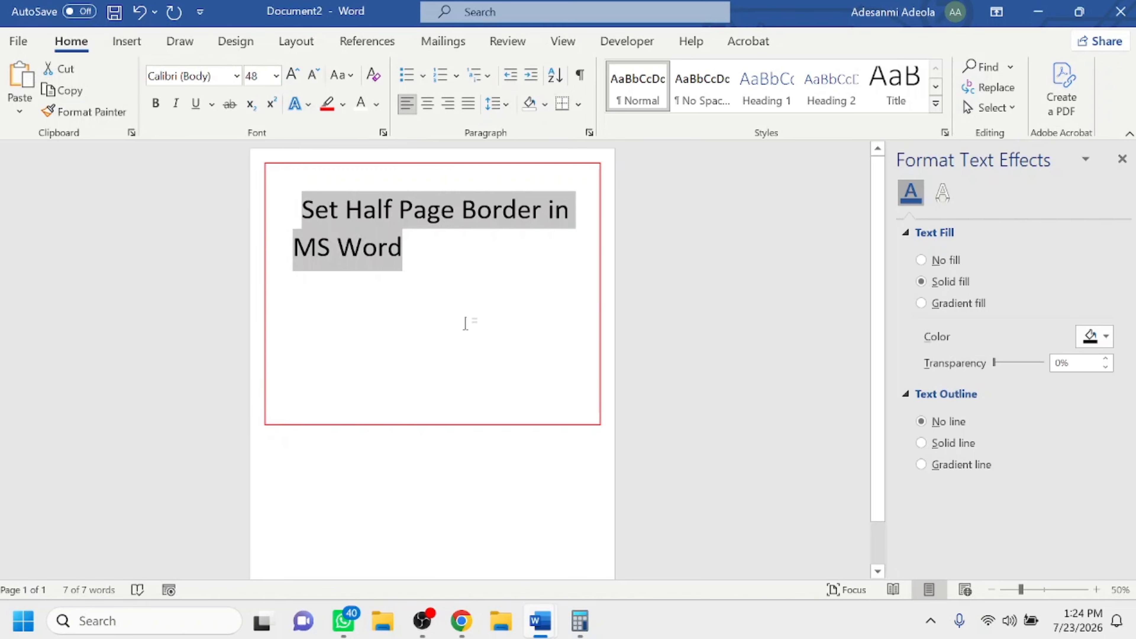
pyautogui.click(263, 76)
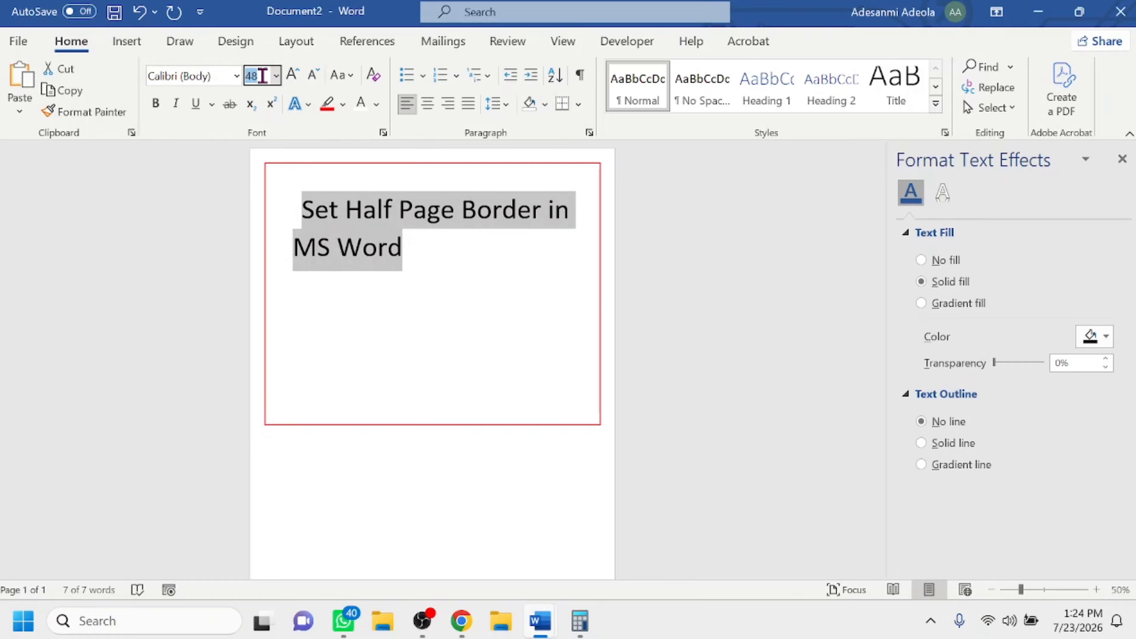
pyautogui.press('Return')
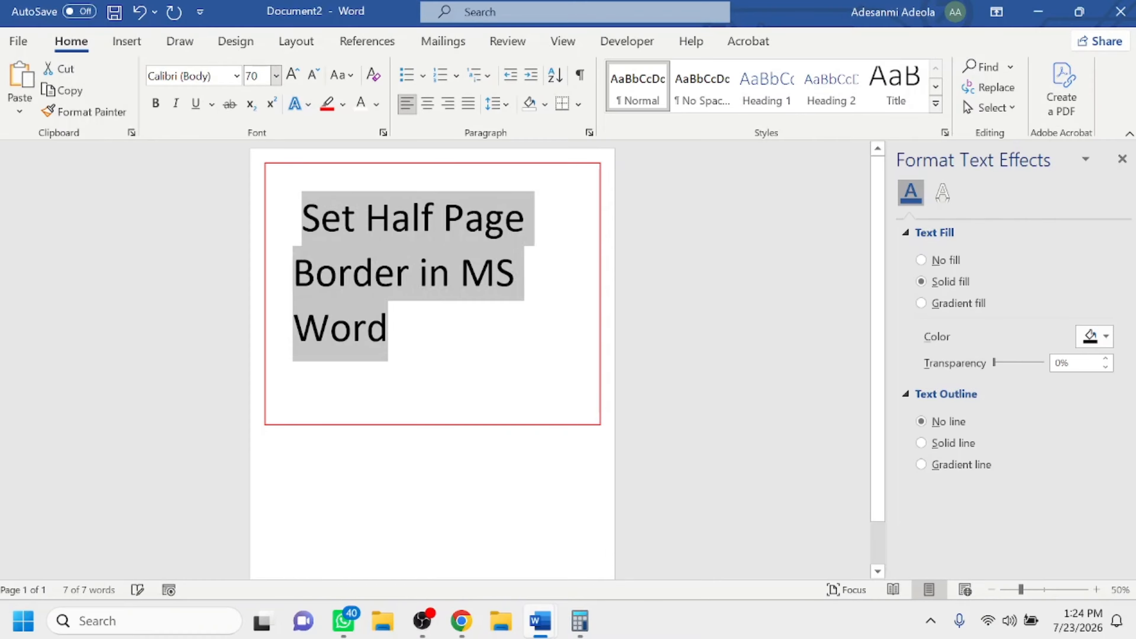
# Center the "Set Half Page Border in MS Word" text horizontally and deselect it.
pyautogui.click(428, 105)
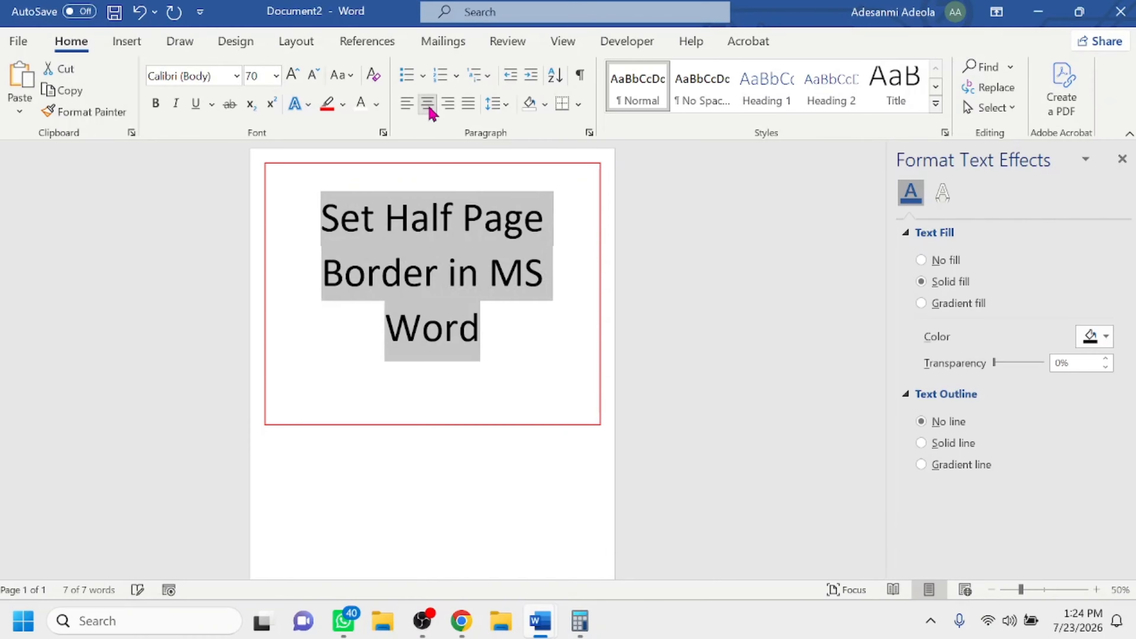
pyautogui.click(429, 108)
pyautogui.click(428, 108)
pyautogui.click(546, 360)
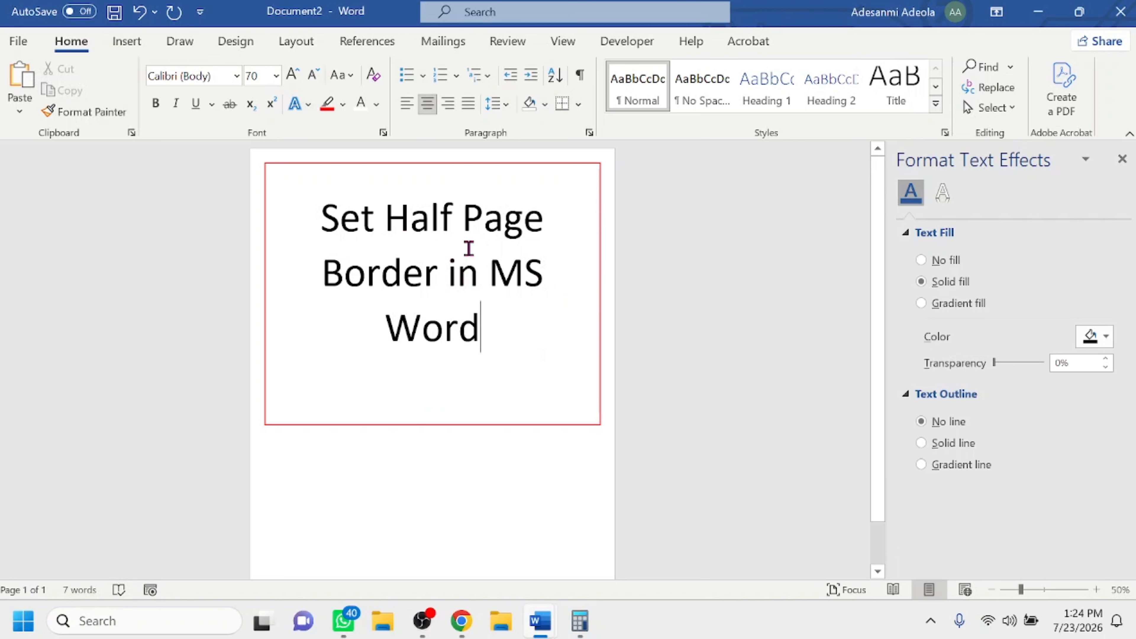
# Highlight the words "Half Page" in yellow.
pyautogui.moveTo(391, 215); pyautogui.dragTo(540, 223)
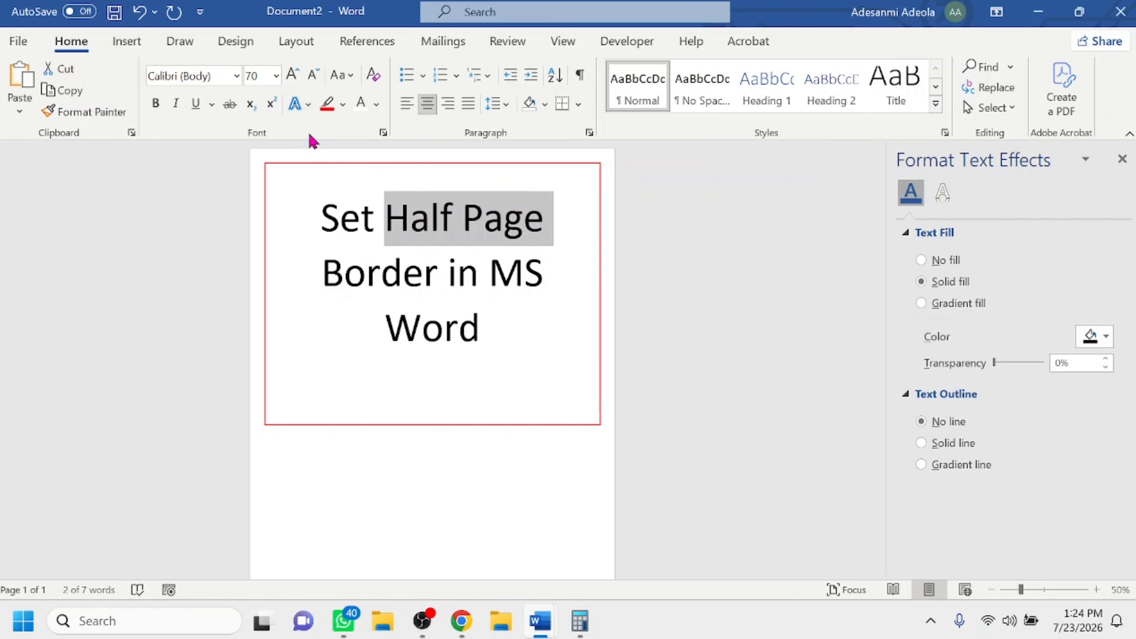
pyautogui.click(344, 105)
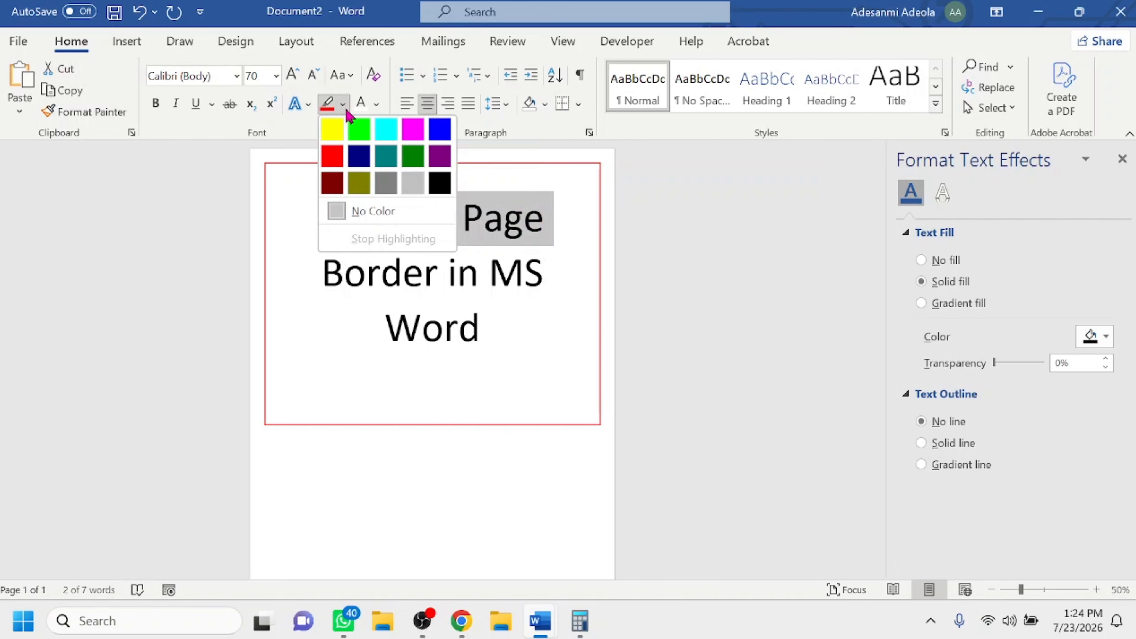
pyautogui.click(332, 134)
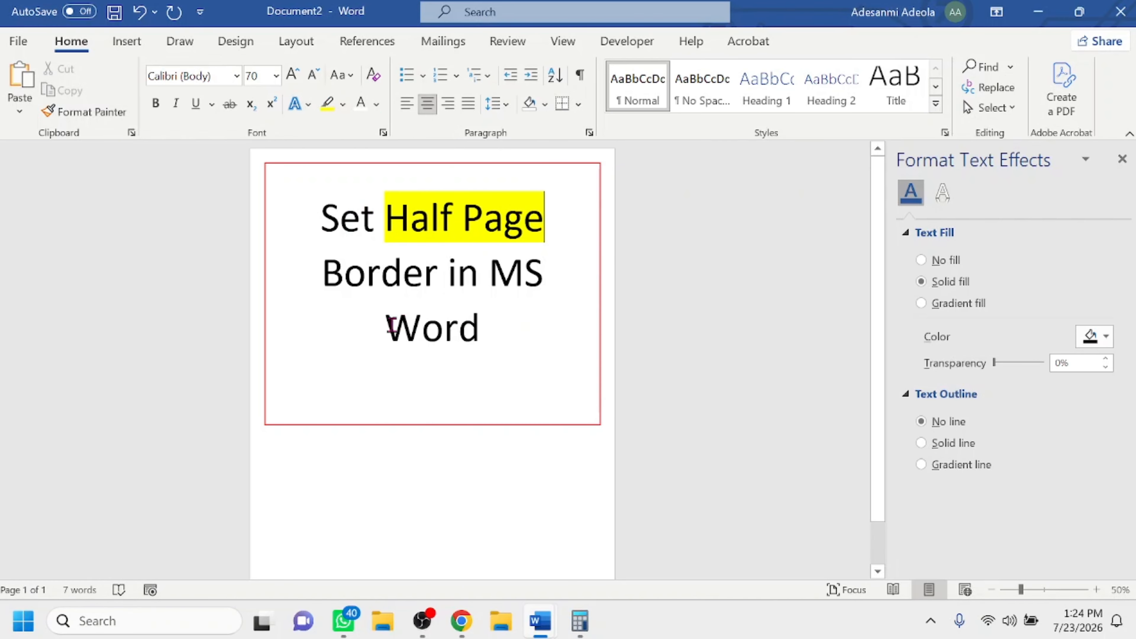
# Change the font color of "Word" at the end of the text to standard red.
pyautogui.moveTo(389, 324); pyautogui.dragTo(483, 343)
pyautogui.click(376, 104)
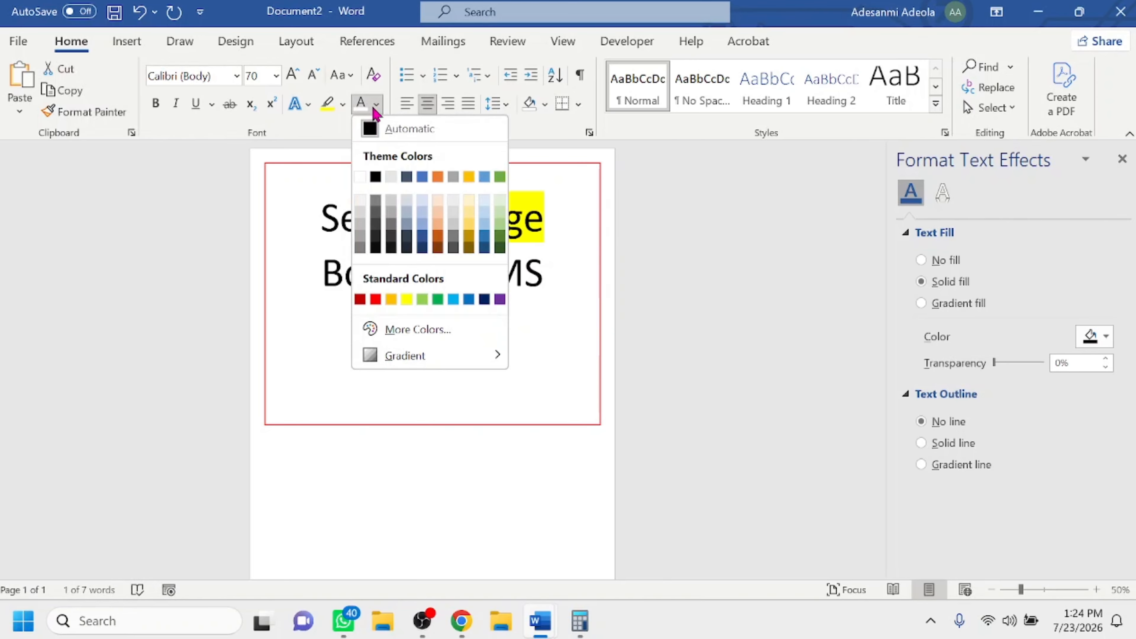
pyautogui.click(375, 299)
pyautogui.click(537, 342)
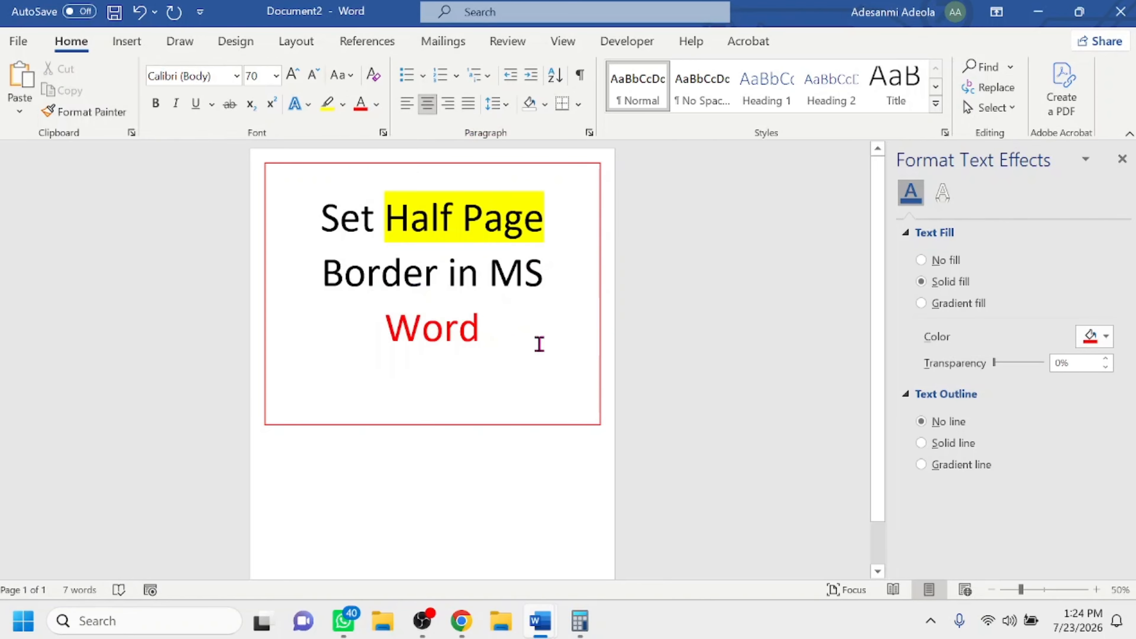
# Highlight the red word "Word" in turquoise and close the Format Text Effects pane.
pyautogui.moveTo(396, 321); pyautogui.dragTo(477, 325)
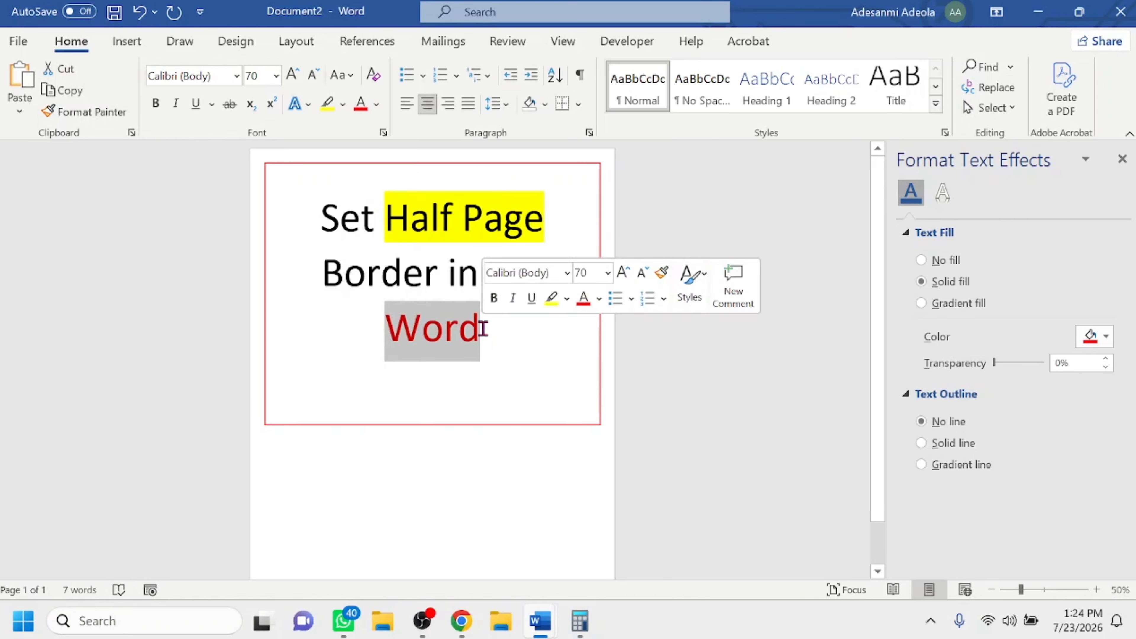
pyautogui.click(343, 111)
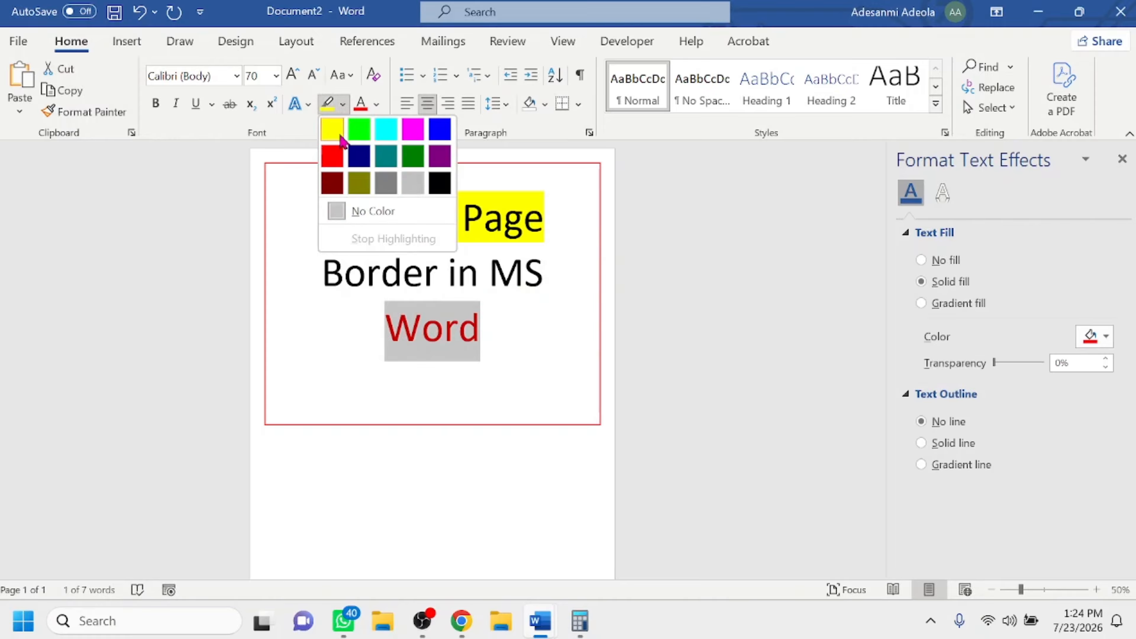
pyautogui.click(385, 125)
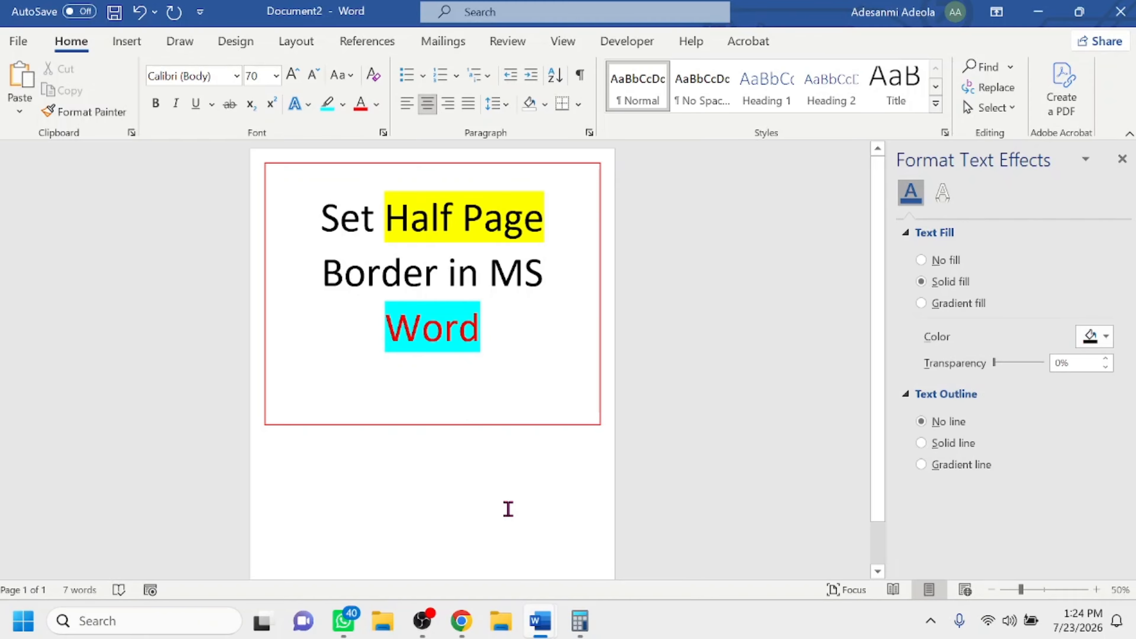
pyautogui.click(1121, 158)
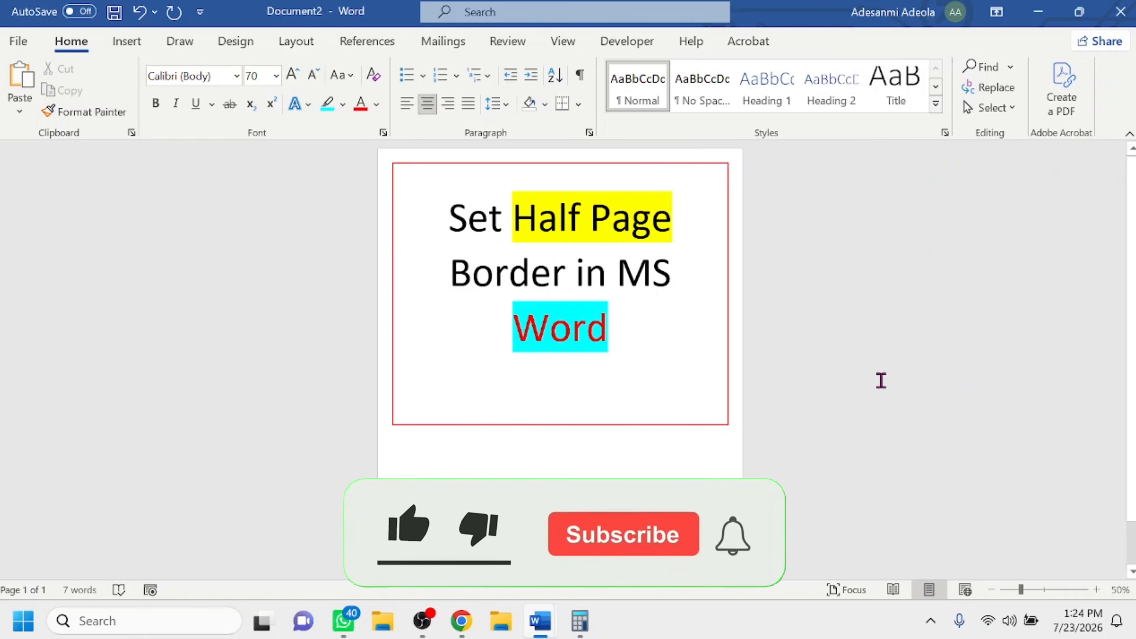